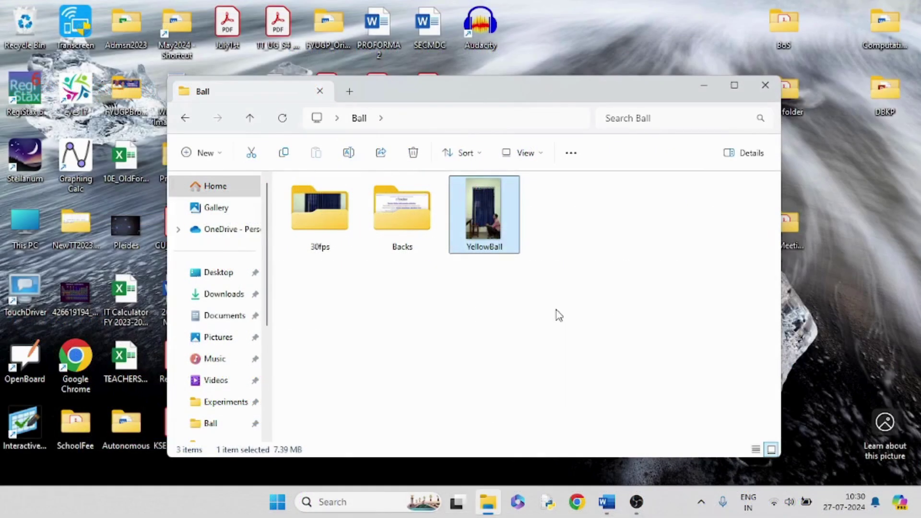
- Launch Tracker from the Start search and maximize its window
key("super")
type("tra")
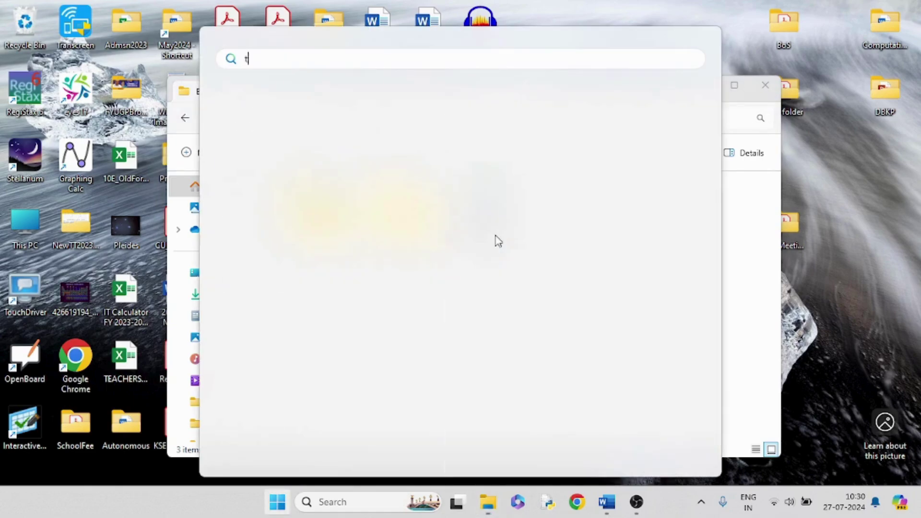
left_click(318, 175)
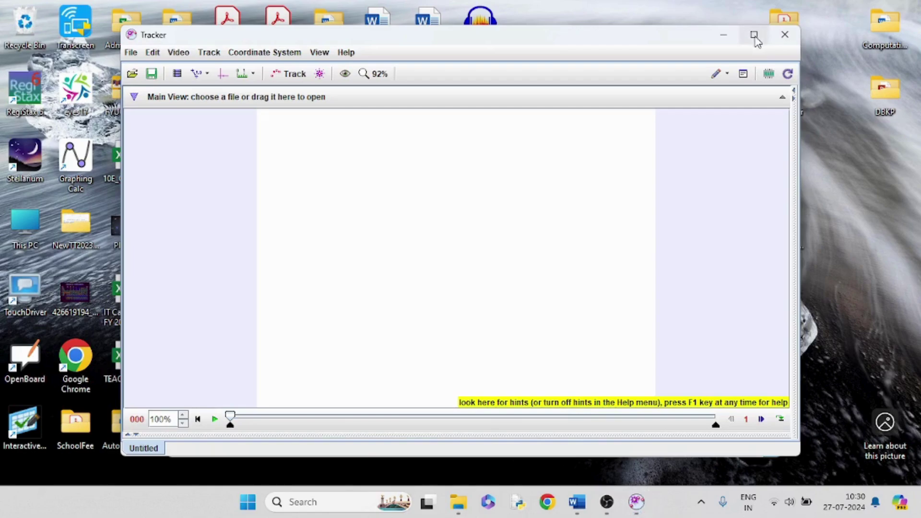
left_click(754, 36)
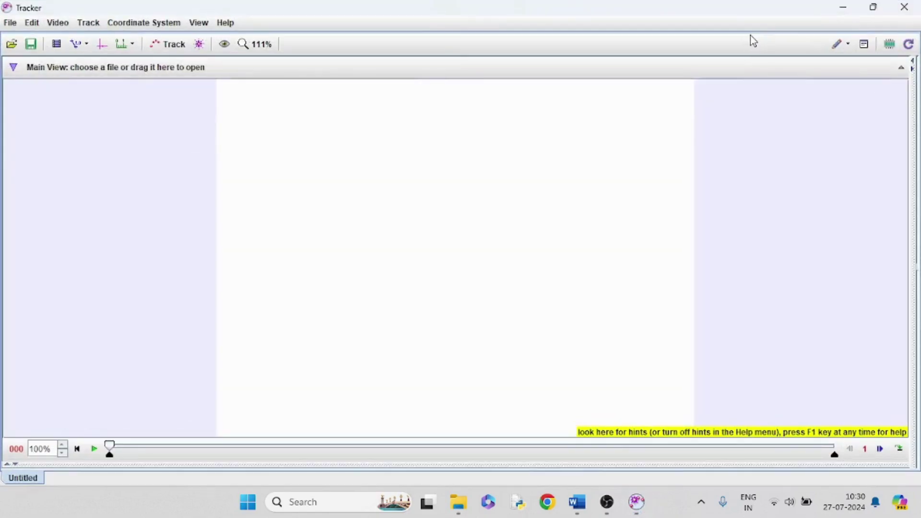
- Open the YellowBall.mp4 video from the Ball folder
left_click(16, 46)
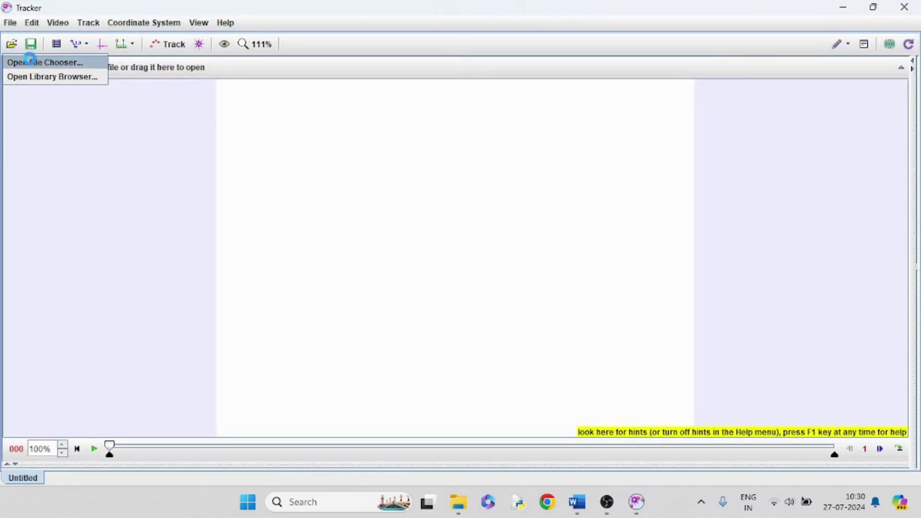
left_click(29, 62)
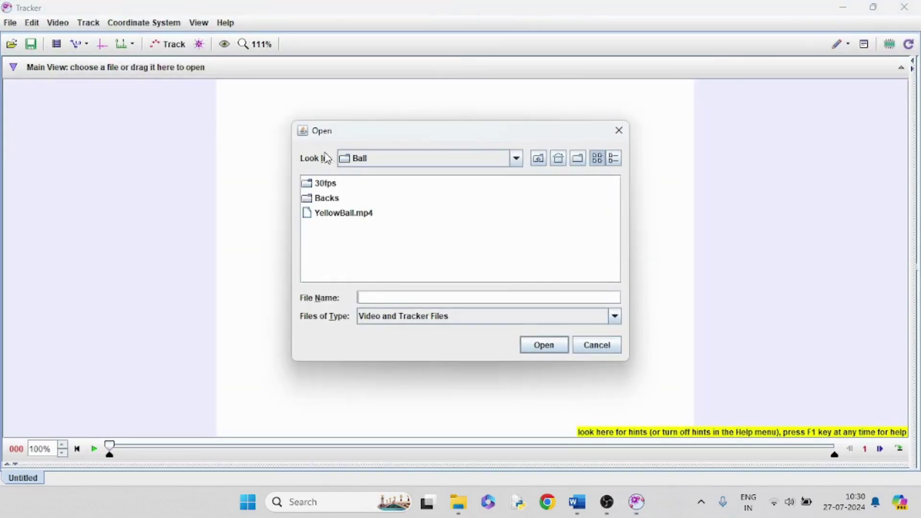
left_click(389, 162)
left_click(388, 160)
left_click(344, 214)
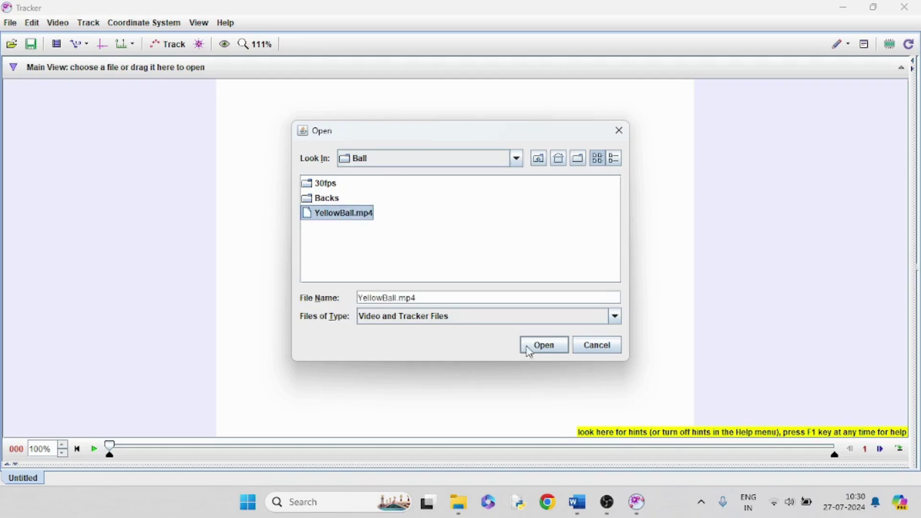
left_click(543, 345)
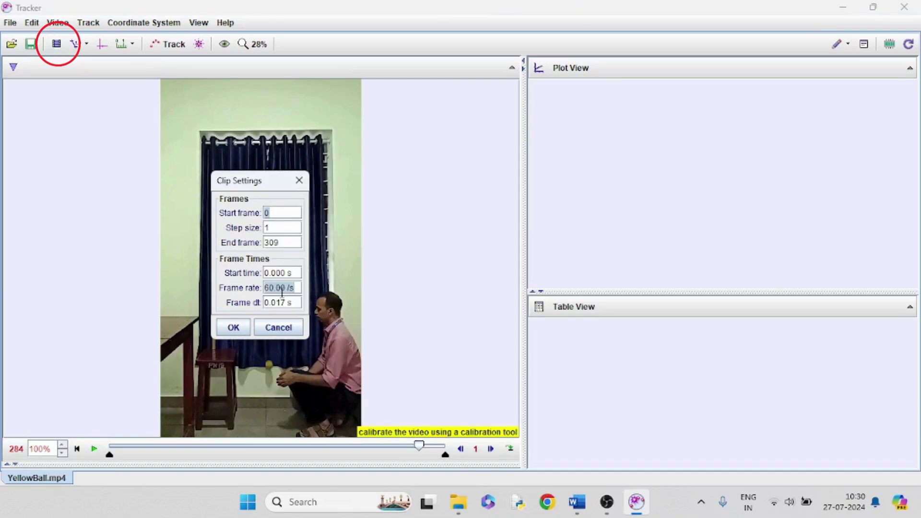
- Accept the clip settings and play the YellowBall.mp4 tossed-ball video
left_click(271, 331)
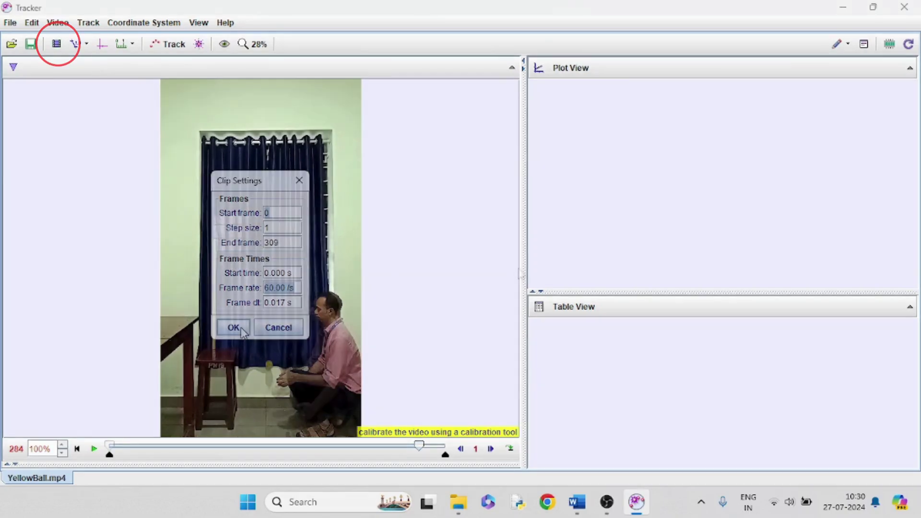
left_click(95, 450)
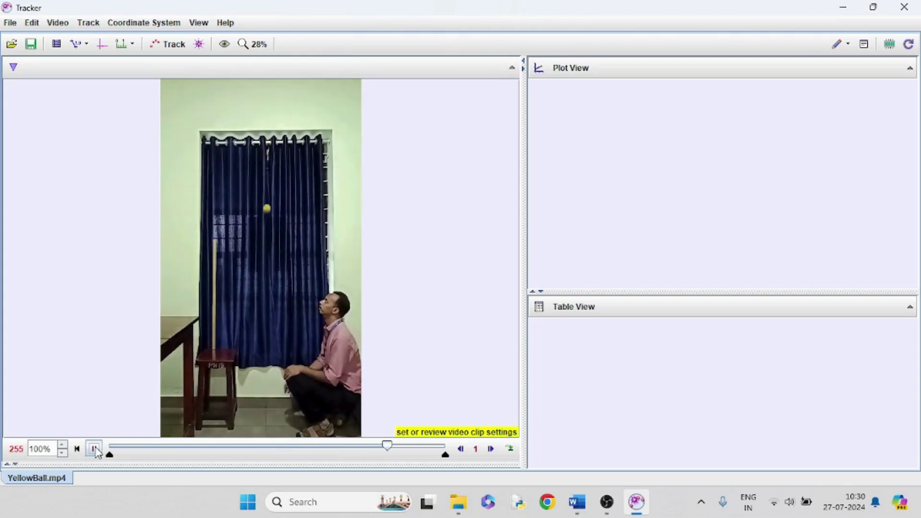
- Set the clip's start frame to 186, just before the toss
left_click(95, 449)
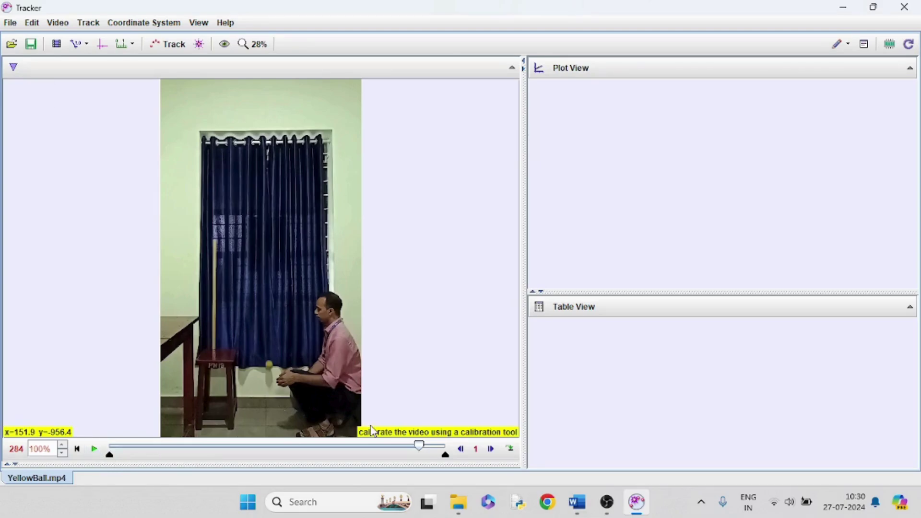
left_click(342, 447)
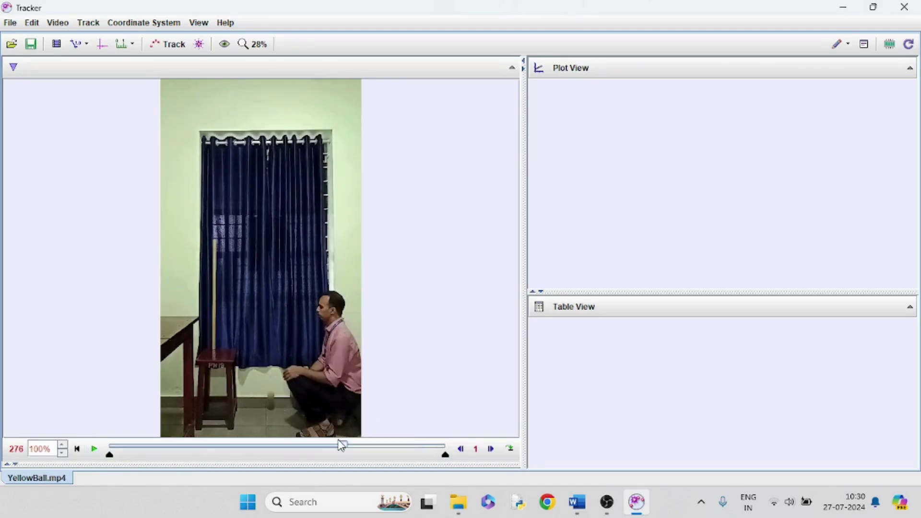
left_click_drag(335, 448, 319, 448)
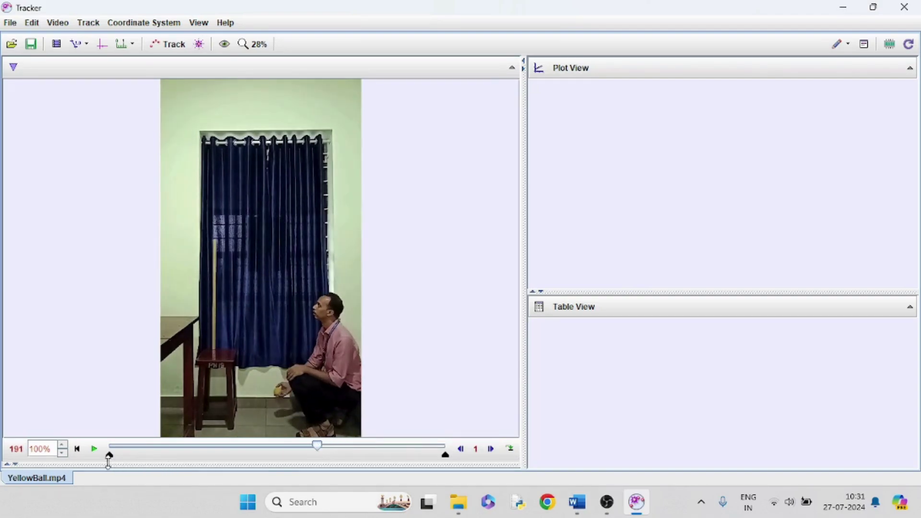
left_click_drag(111, 460, 297, 457)
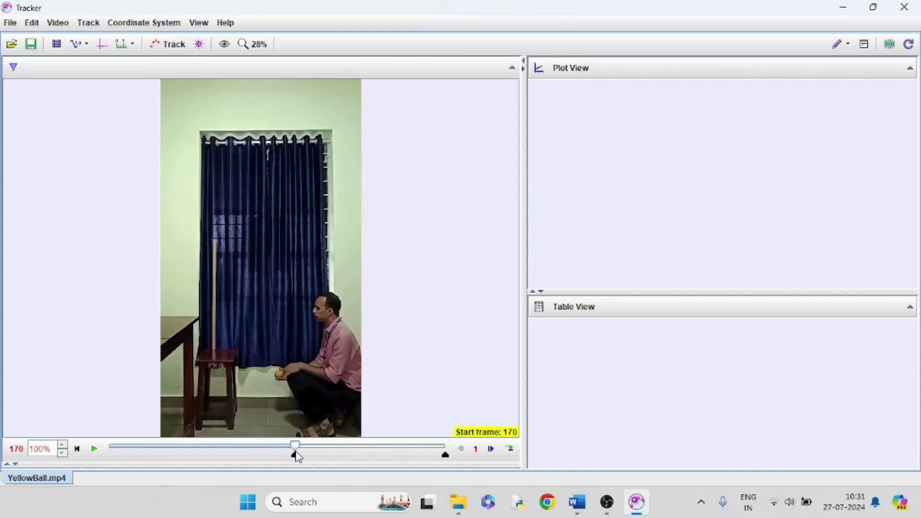
left_click(94, 449)
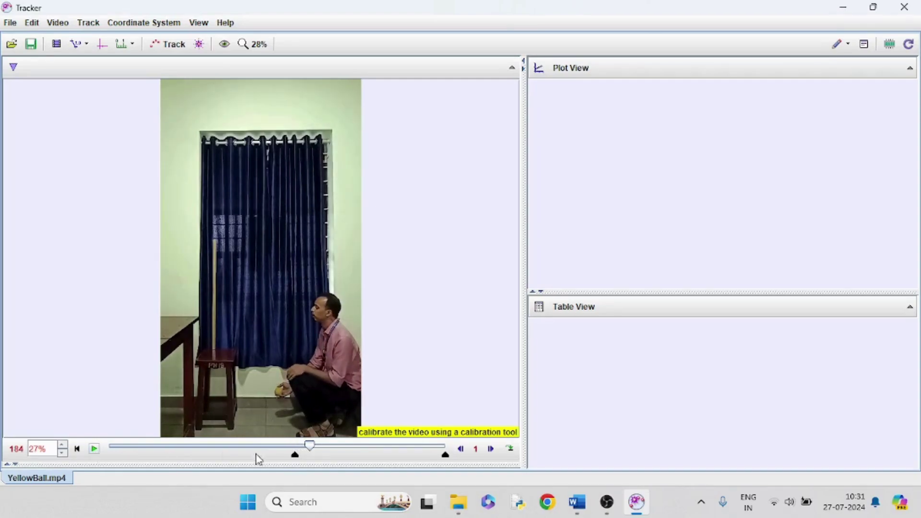
left_click_drag(300, 462, 314, 461)
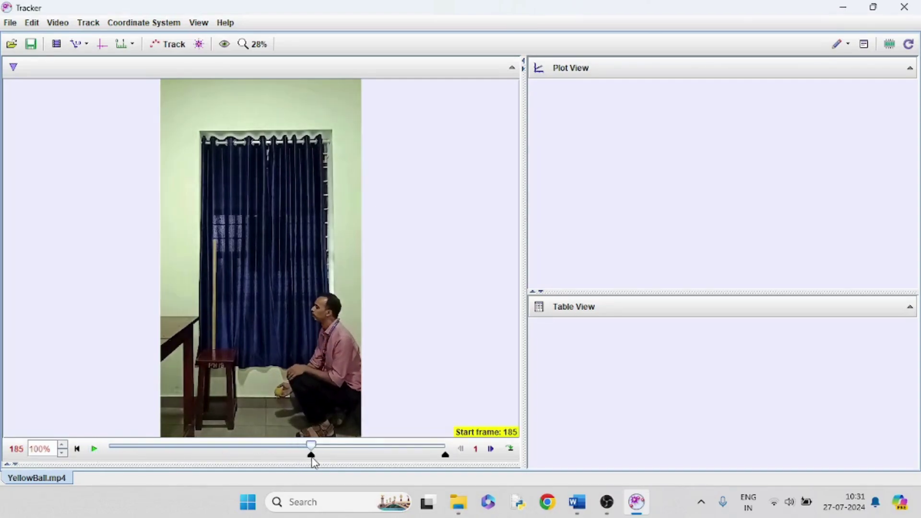
left_click(97, 451)
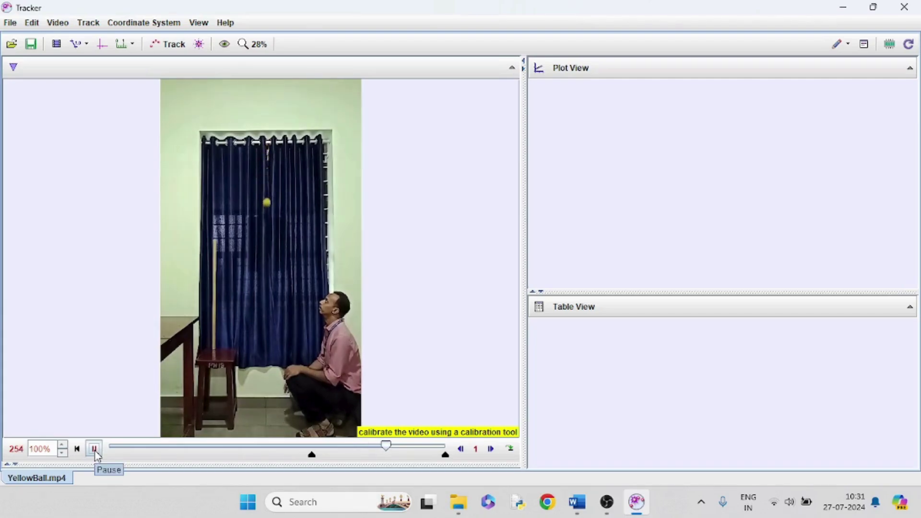
left_click(94, 450)
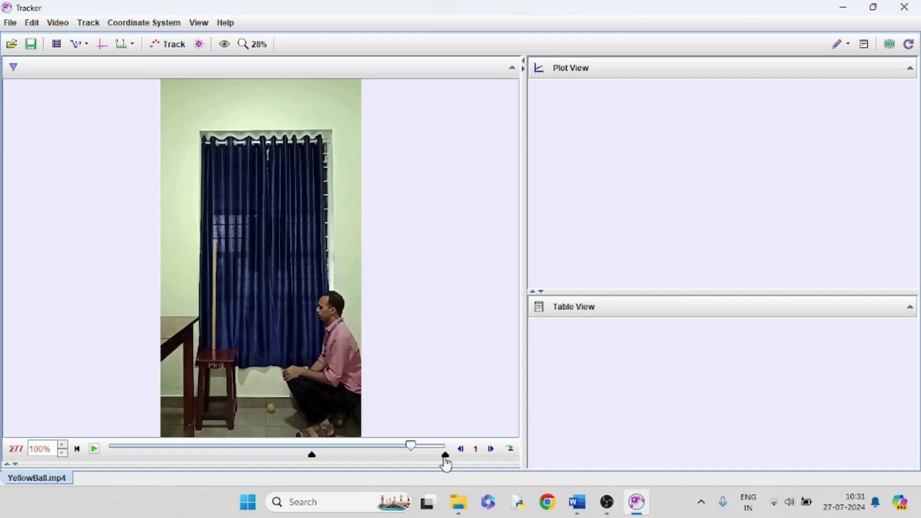
- Set the clip's end frame near 279 and replay the trimmed clip
left_click_drag(419, 462, 409, 460)
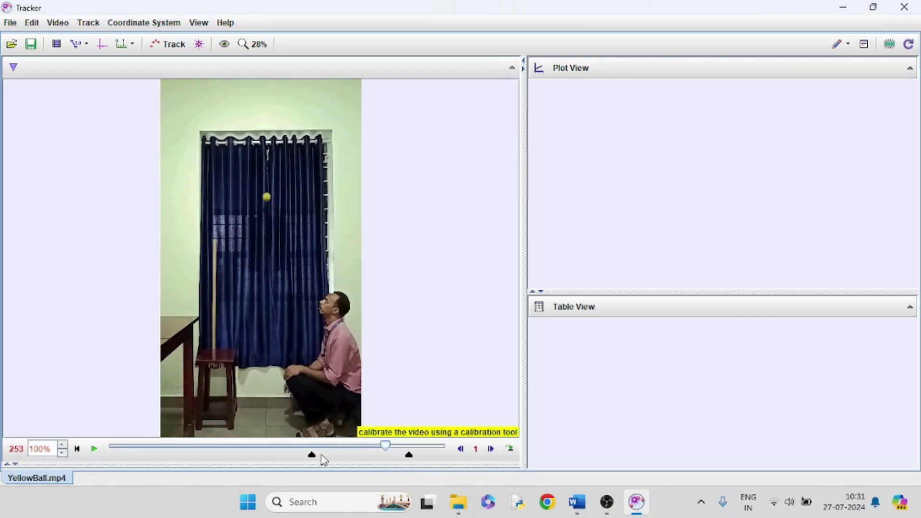
left_click(77, 449)
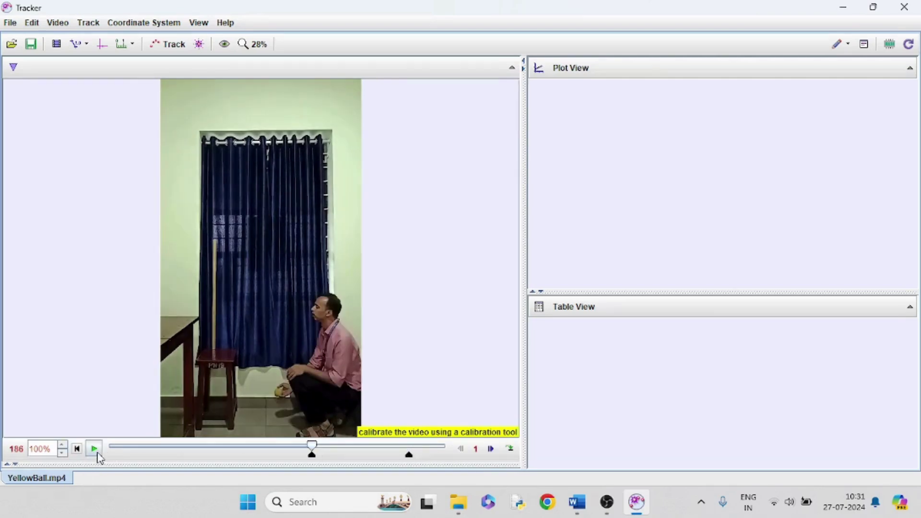
left_click(96, 451)
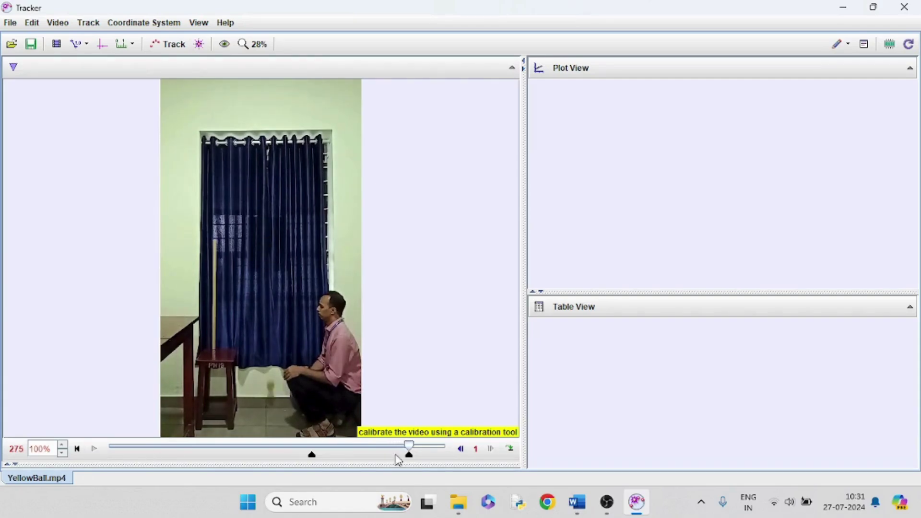
- Step from the clip's start to frame 201, where the ball leaves the hand
left_click(78, 450)
left_click(489, 454)
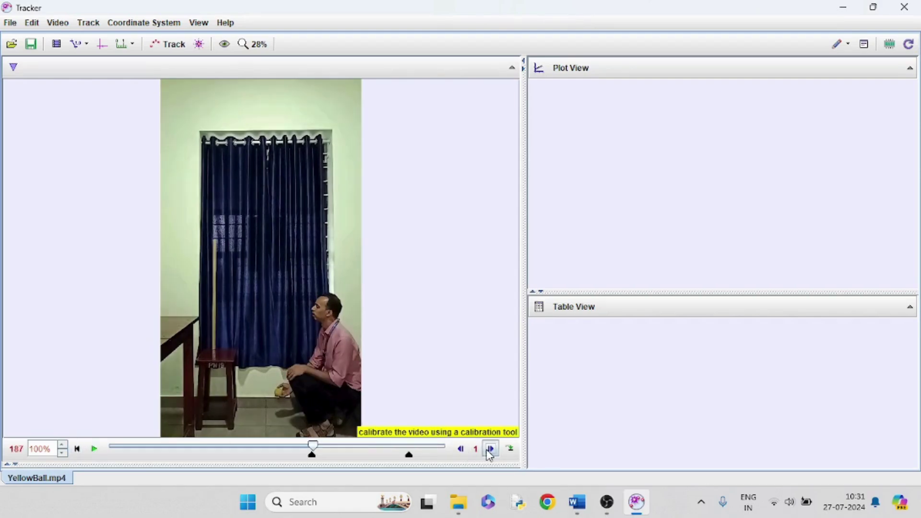
left_click(489, 454)
left_click(488, 453)
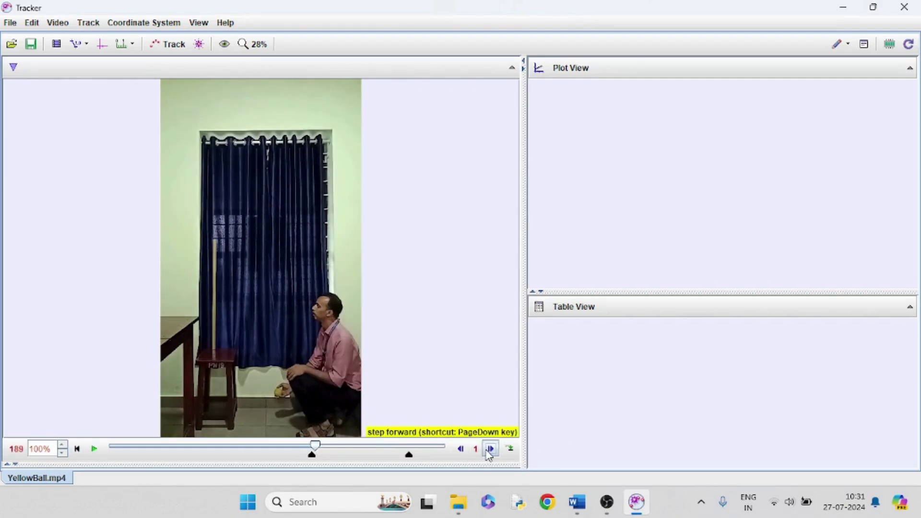
left_click(488, 454)
left_click(489, 453)
left_click(489, 453)
left_click(489, 453)
left_click(488, 453)
left_click(489, 453)
left_click(489, 453)
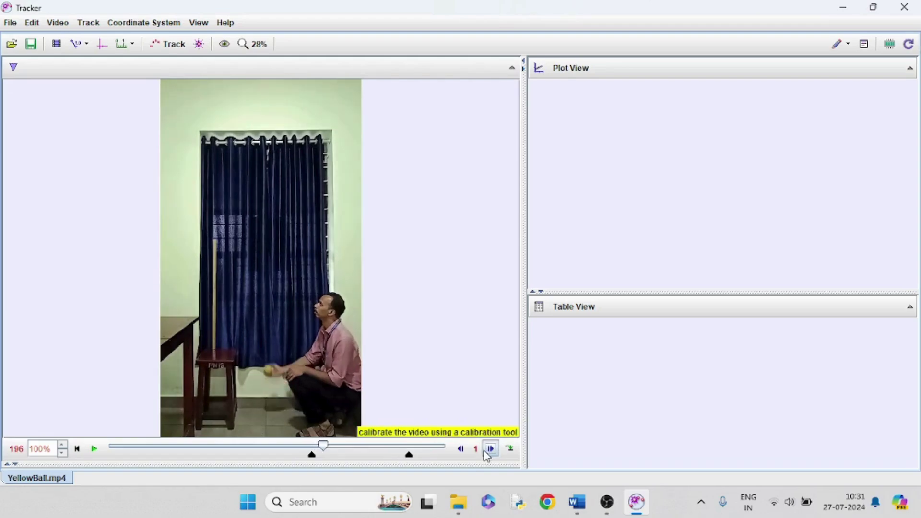
left_click(488, 453)
left_click(487, 454)
left_click(487, 454)
left_click(487, 454)
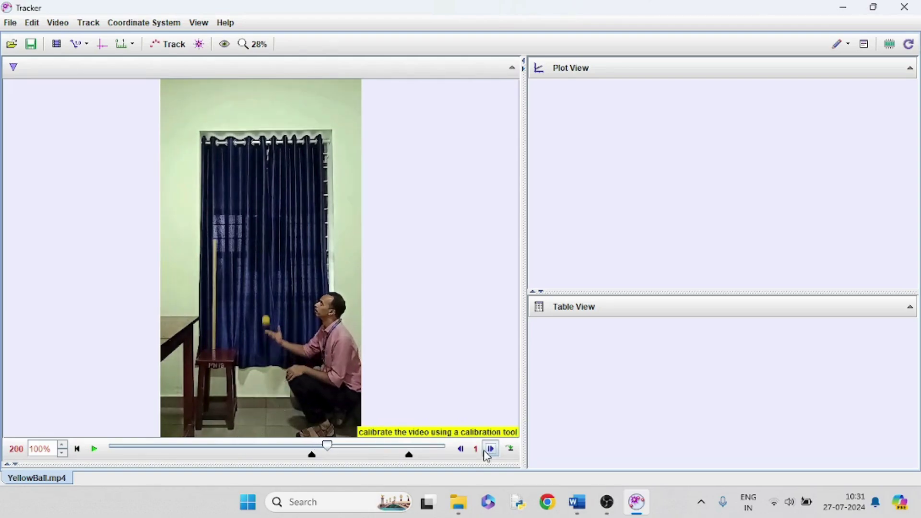
left_click(487, 455)
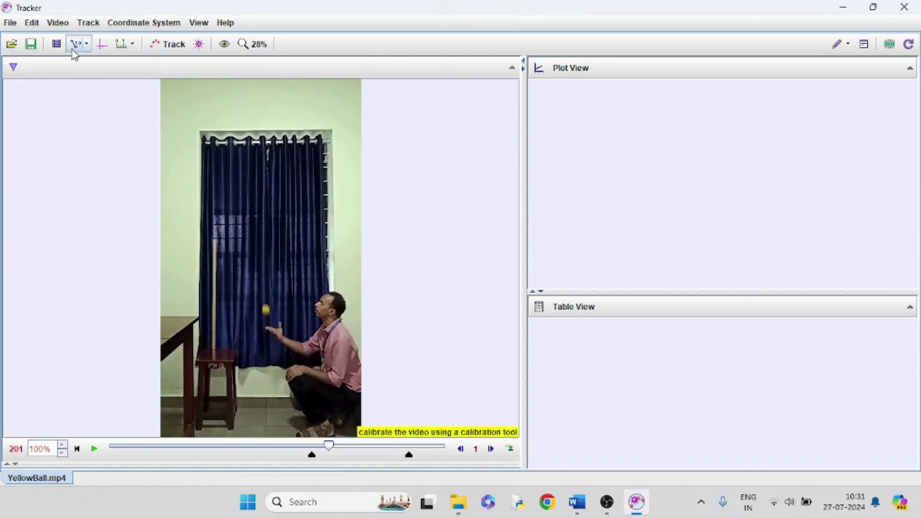
- Add a calibration stick and roughly place its ends on the wooden metre stick
left_click(87, 48)
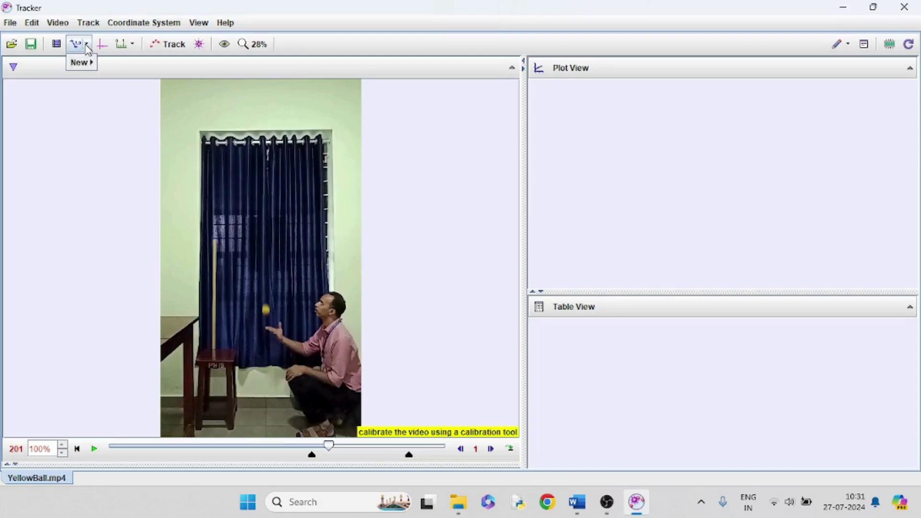
mouse_move(86, 62)
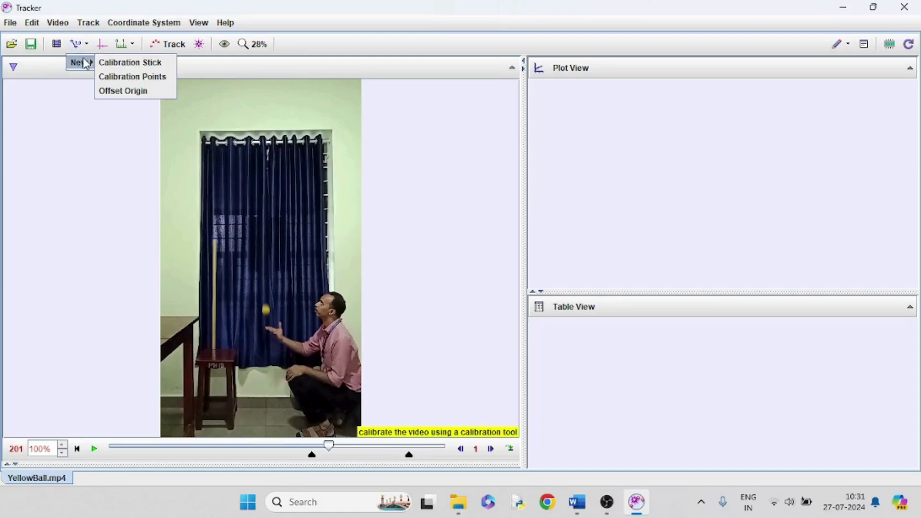
left_click(134, 66)
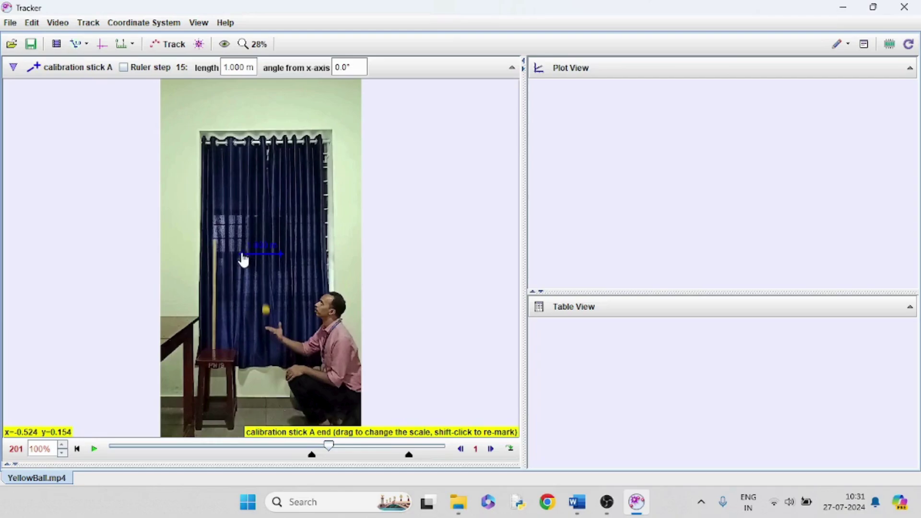
left_click_drag(243, 259, 216, 248)
left_click_drag(283, 254, 214, 363)
- Zoom in and align the stick's ends precisely with the 1.000 m rod's top and base
scroll(213, 262, "up", 1)
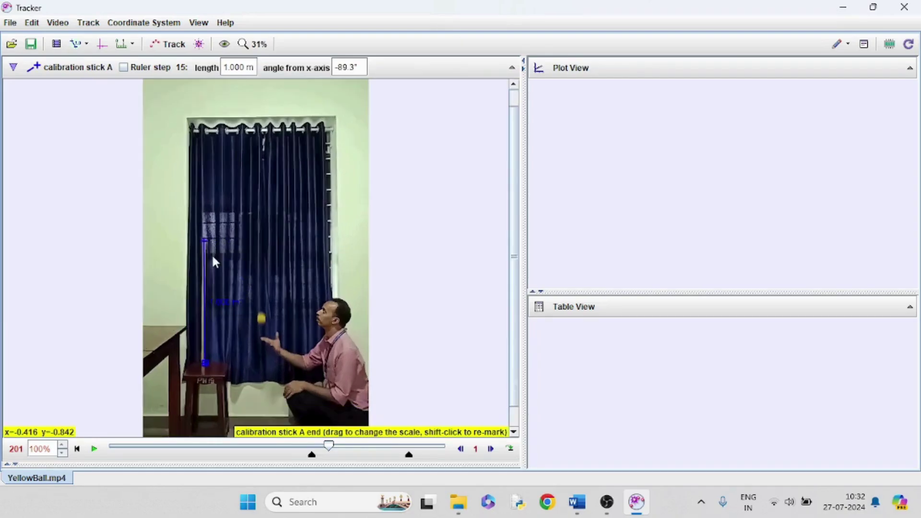
scroll(214, 262, "up", 8)
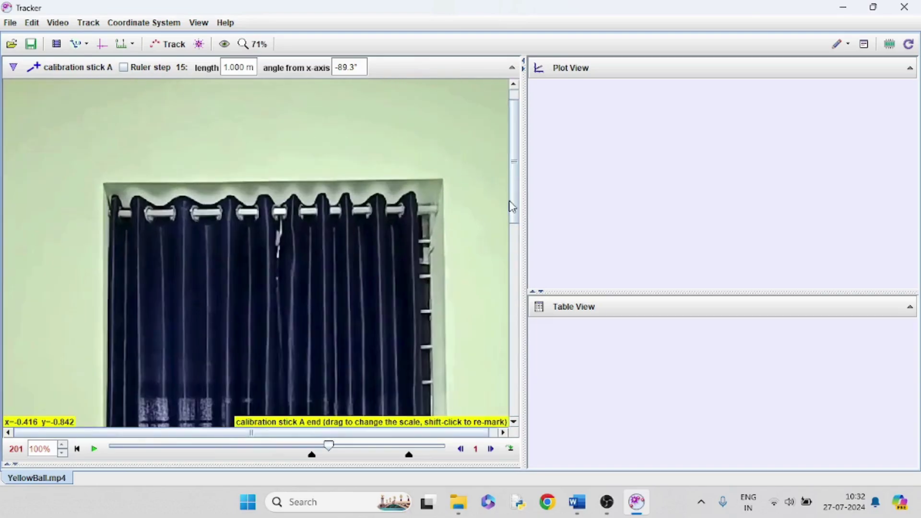
left_click_drag(511, 206, 446, 303)
scroll(131, 178, "up", 9)
scroll(153, 151, "up", 3)
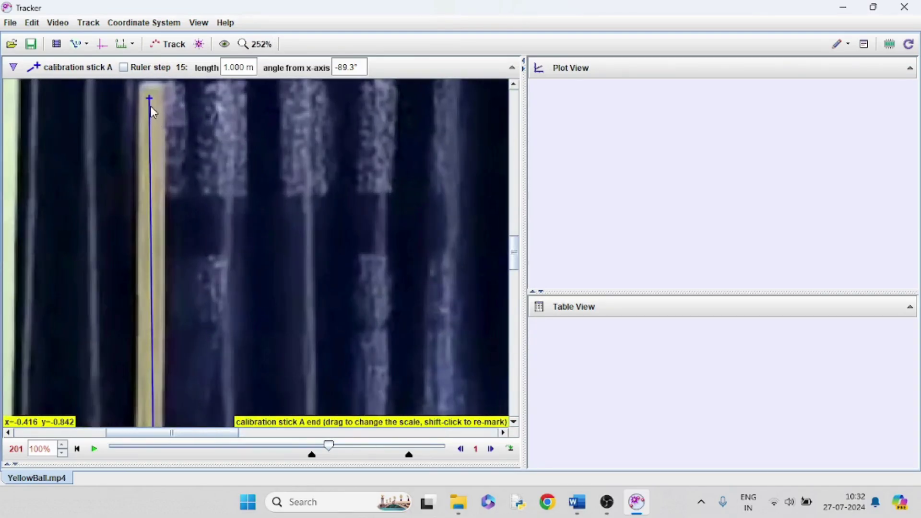
scroll(325, 141, "up", 1)
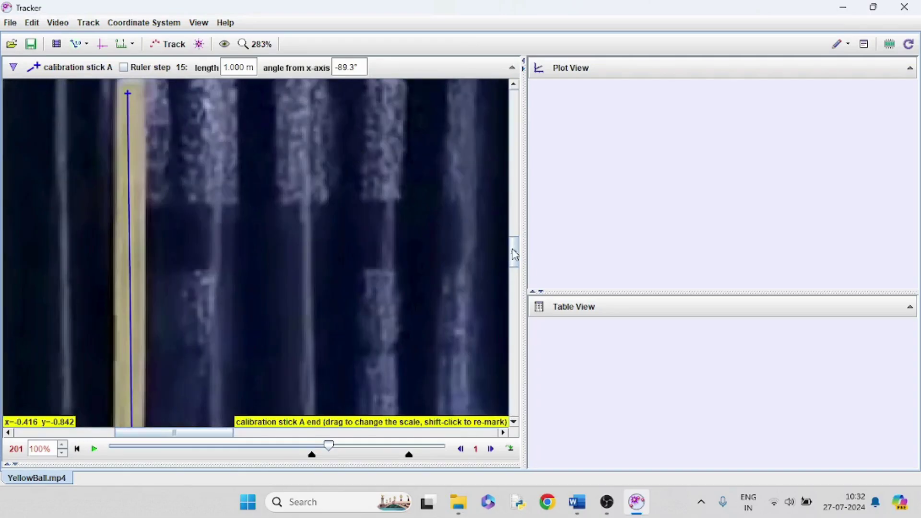
left_click_drag(514, 254, 473, 243)
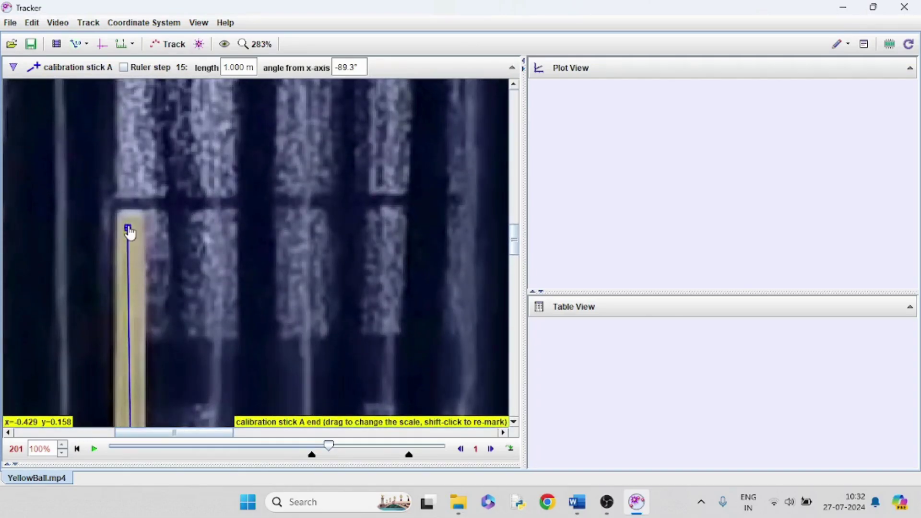
left_click_drag(130, 233, 132, 224)
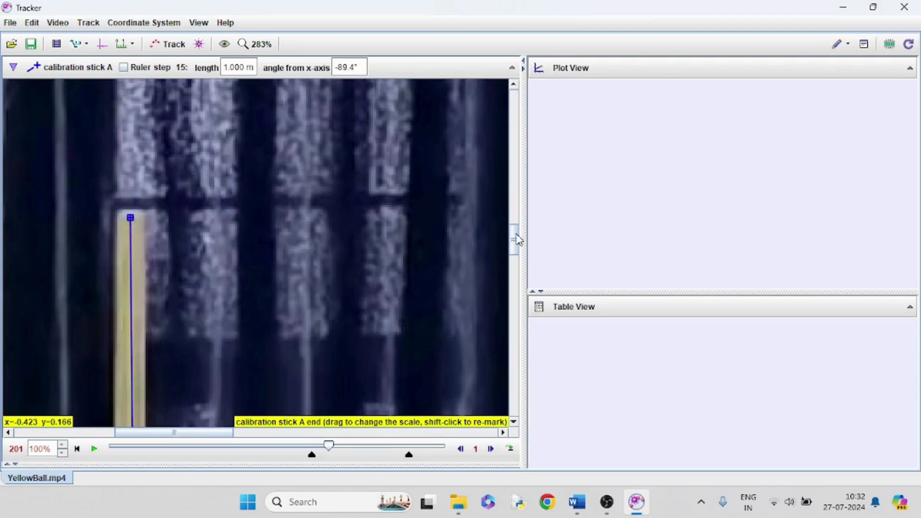
left_click_drag(517, 240, 516, 340)
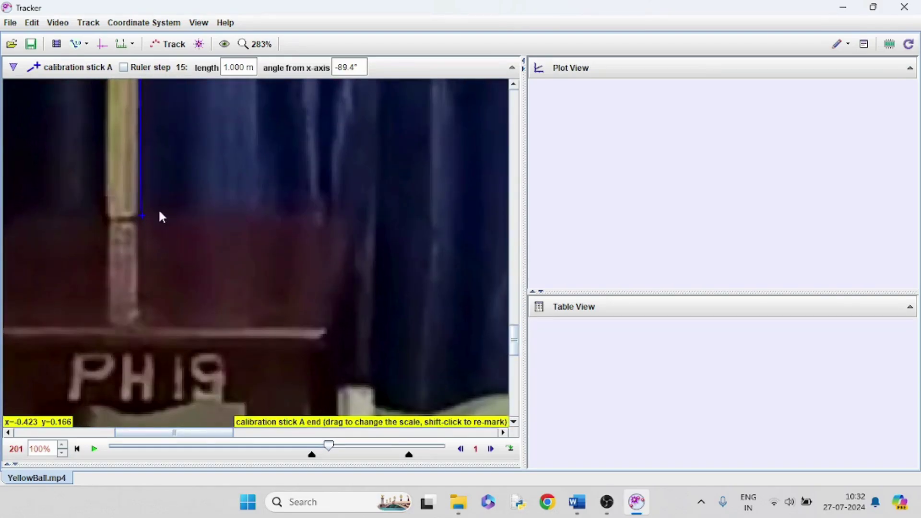
left_click_drag(143, 218, 124, 221)
scroll(277, 202, "down", 6)
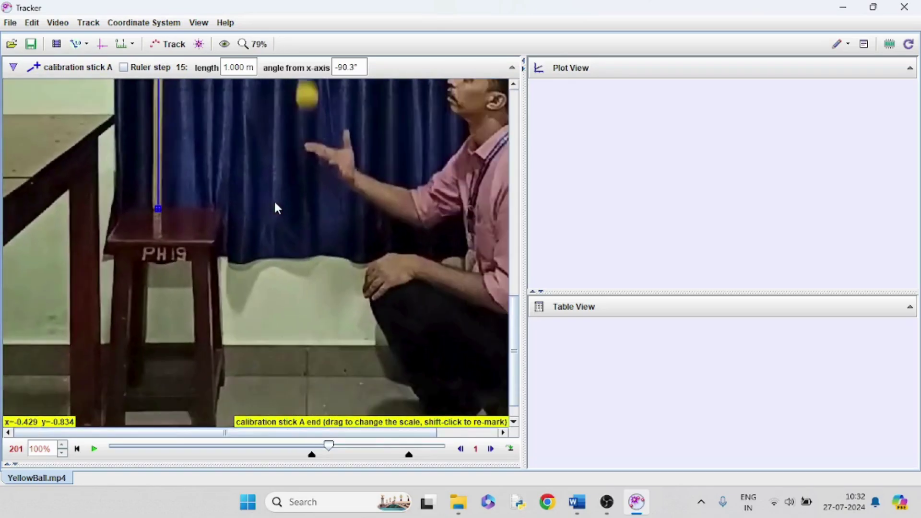
scroll(475, 286, "down", 2)
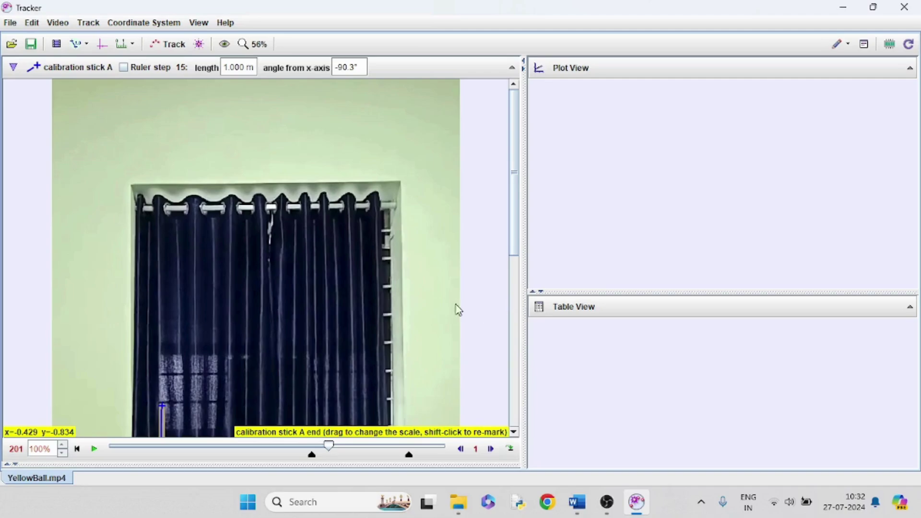
left_click_drag(515, 244, 519, 331)
scroll(441, 319, "down", 1)
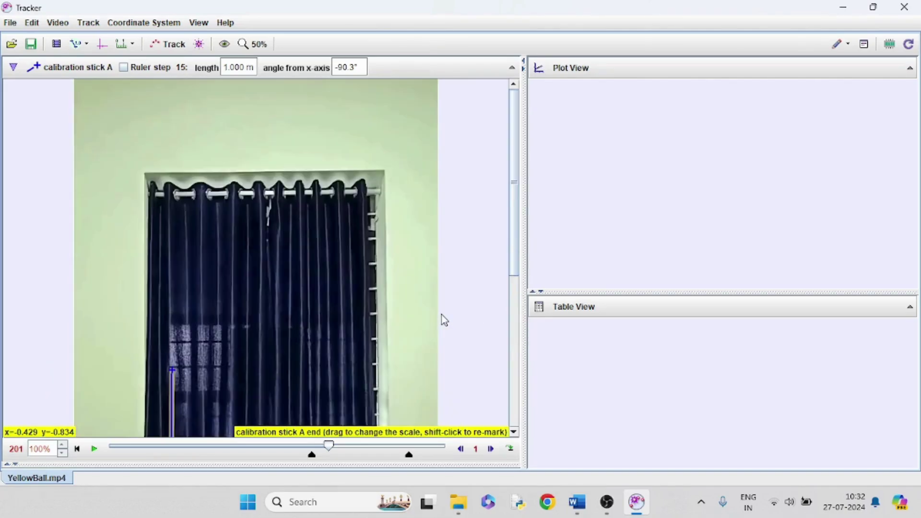
left_click_drag(513, 249, 516, 360)
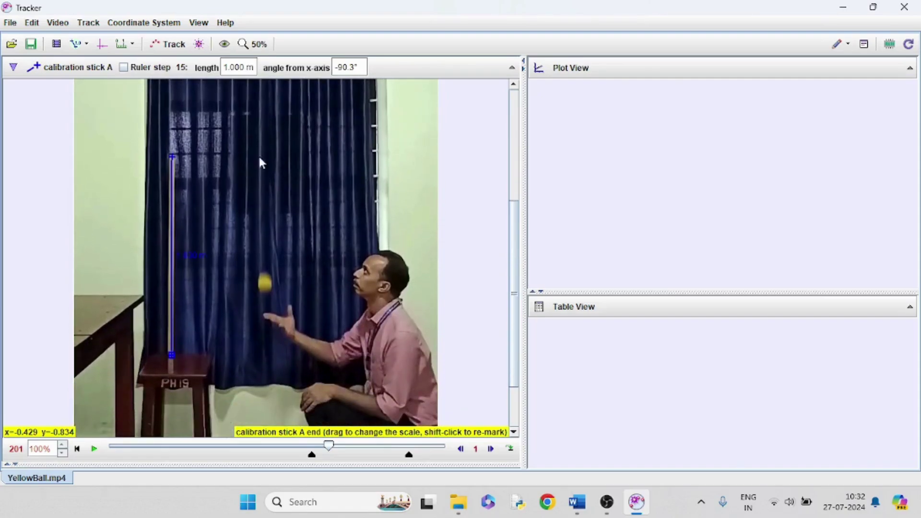
- Show the coordinate axes and move their origin onto the ball at launch
left_click(102, 44)
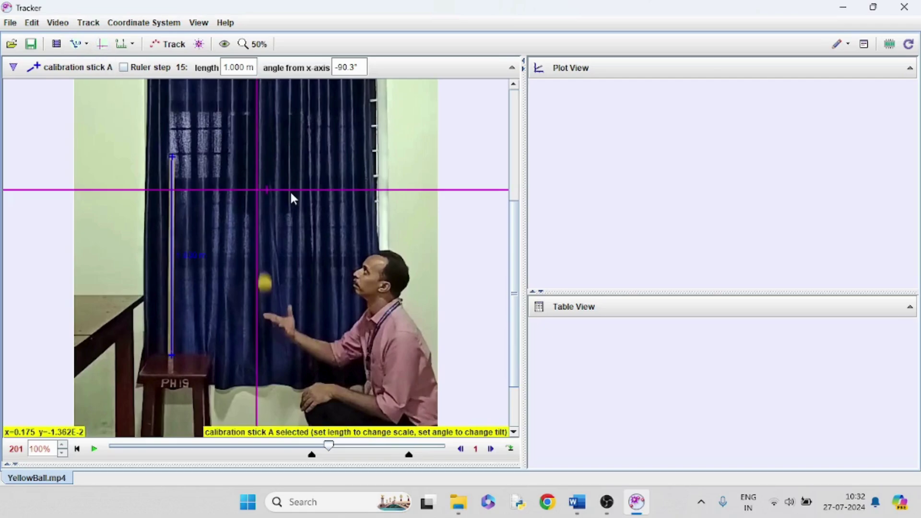
left_click(257, 194)
left_click_drag(258, 194, 267, 290)
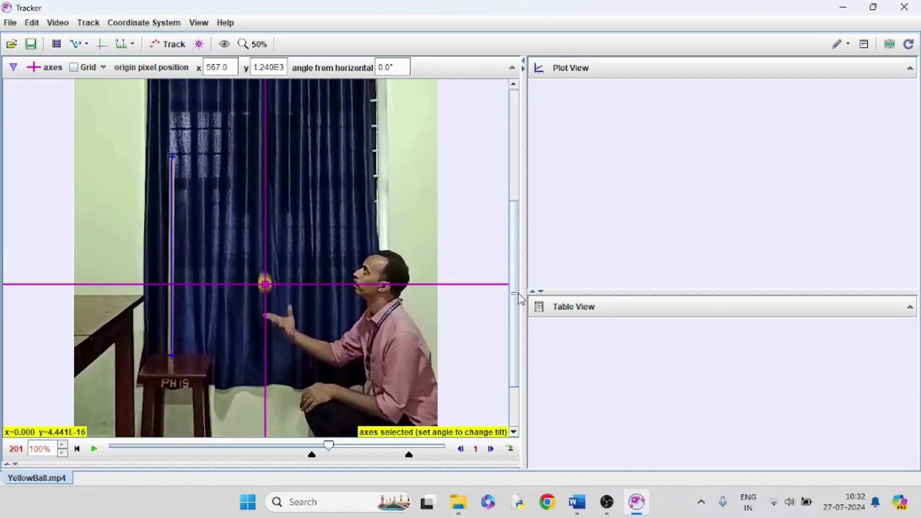
scroll(512, 288, "down", 1)
left_click_drag(510, 275, 507, 393)
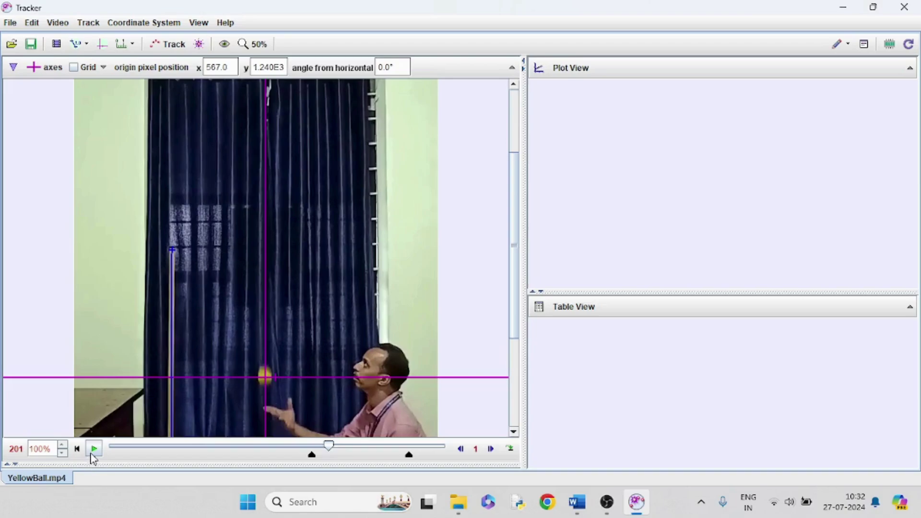
- Play the throw to check, tilt the axes to 1.3°, then hide them
left_click(93, 452)
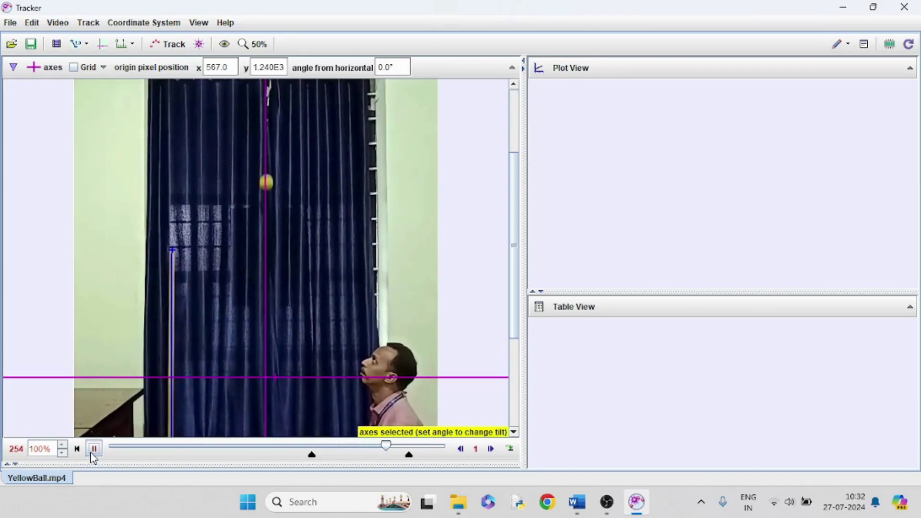
left_click(94, 450)
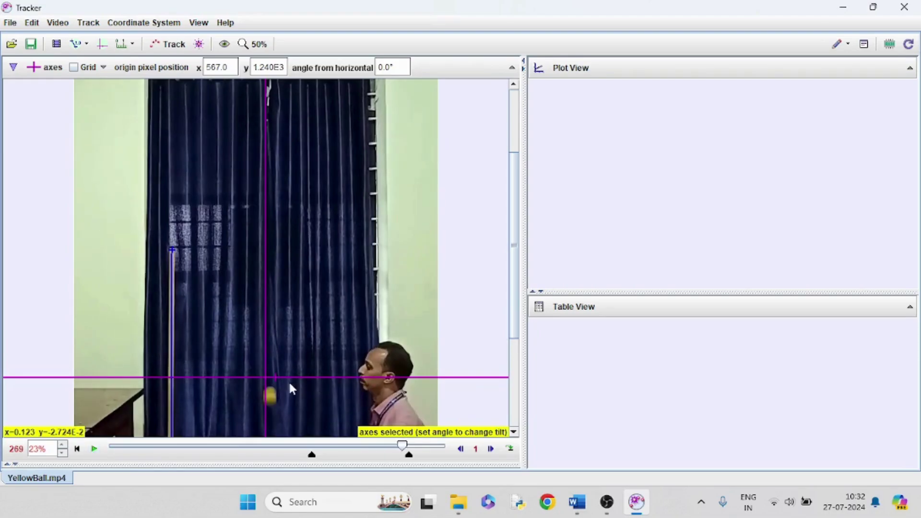
left_click_drag(274, 378, 422, 379)
left_click(102, 44)
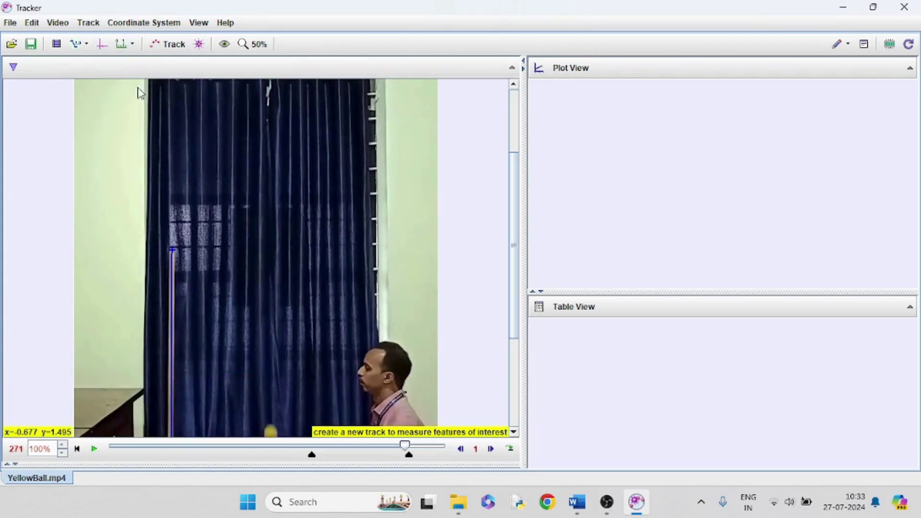
left_click_drag(513, 241, 515, 300)
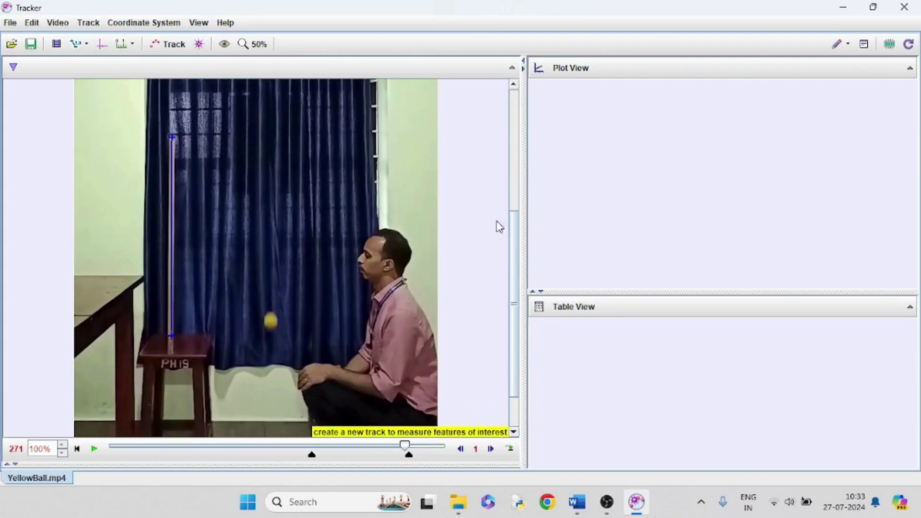
- Create a new point-mass track with mass 0.017 kg
left_click(88, 24)
mouse_move(88, 39)
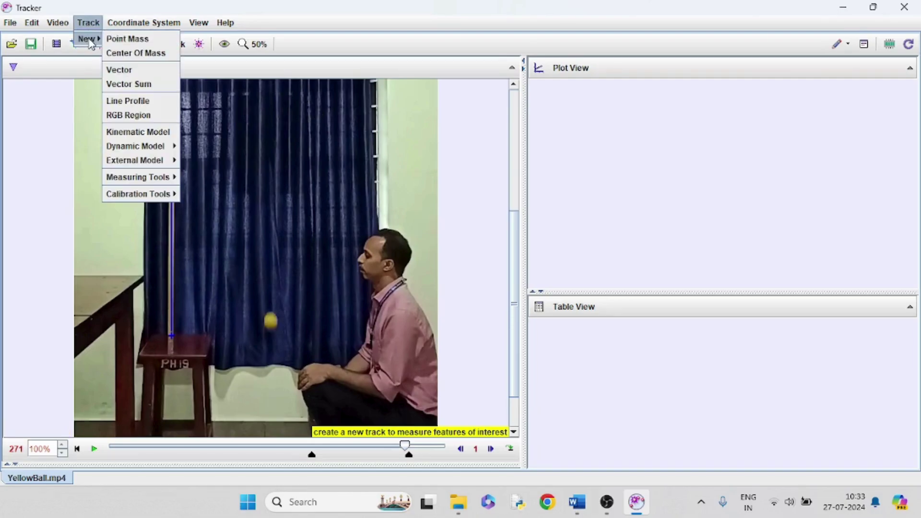
left_click(131, 43)
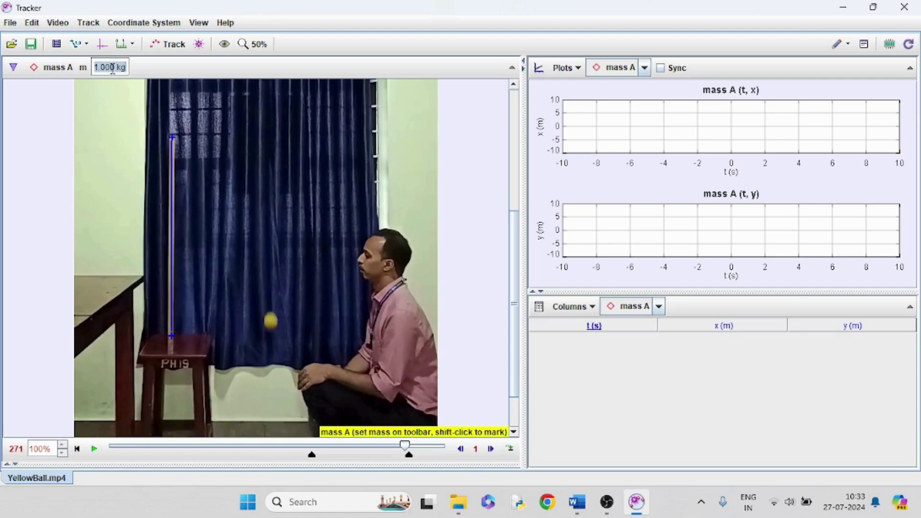
left_click(100, 69)
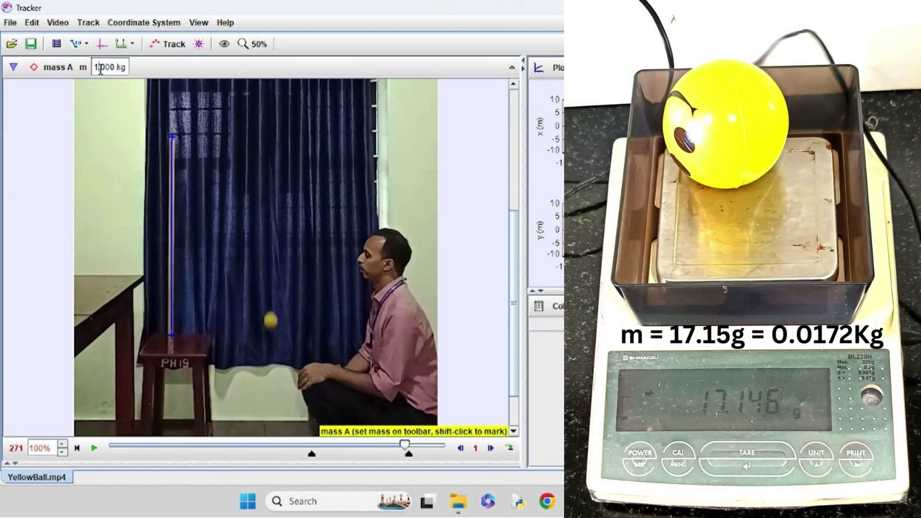
key("ctrl+a")
type("0.0")
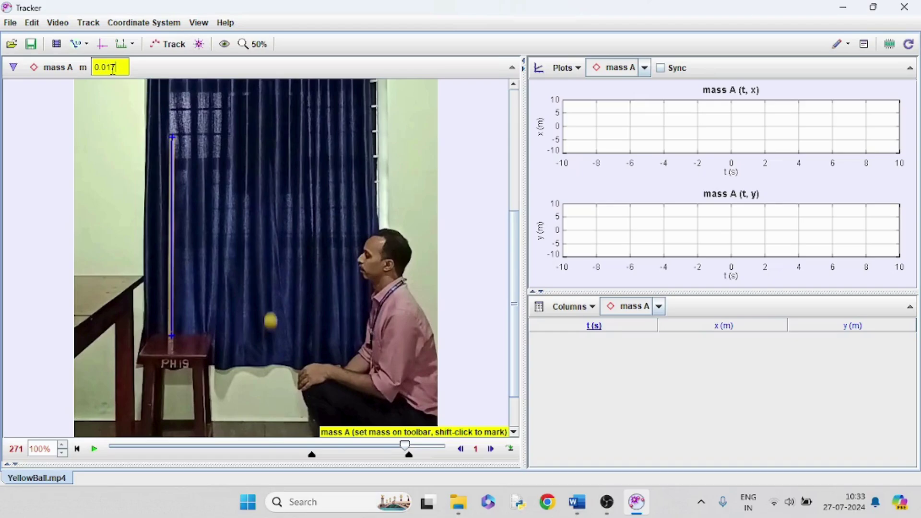
key("Return")
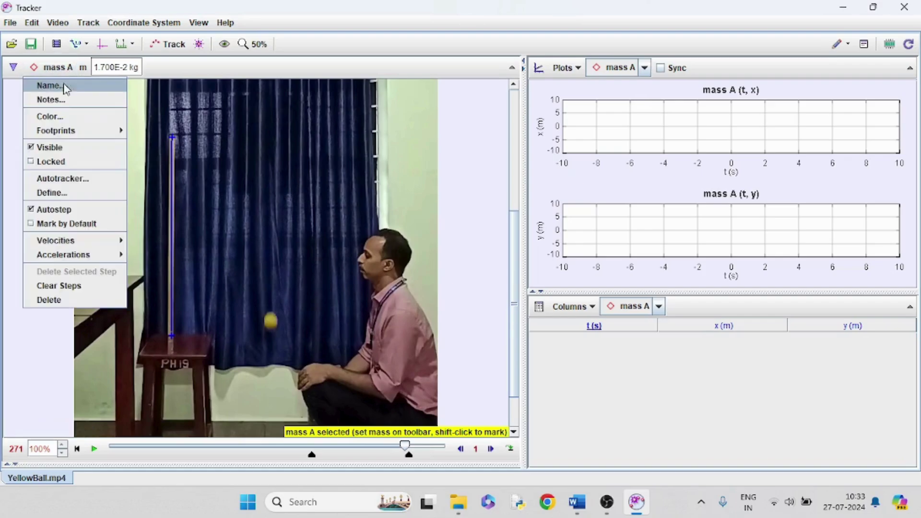
- Rename the point-mass track from mass A to YellowBall
left_click(63, 88)
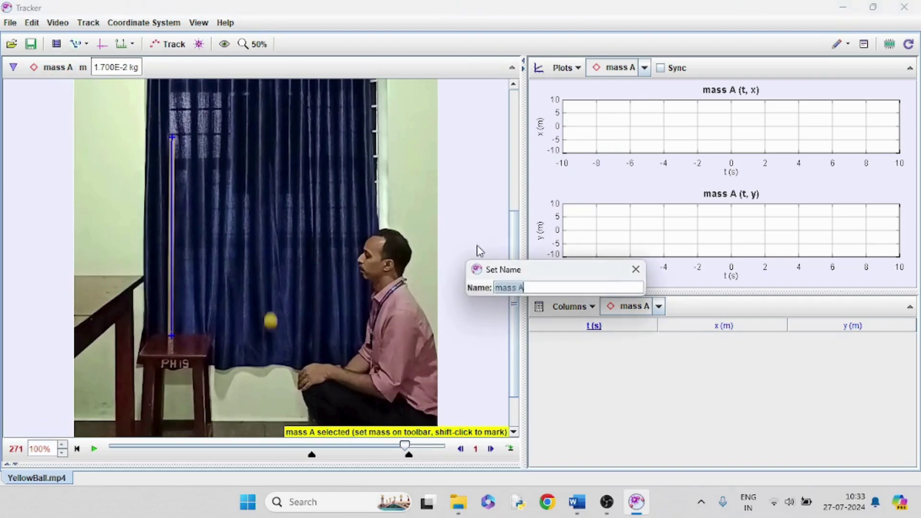
type("YellowBall")
key("Return")
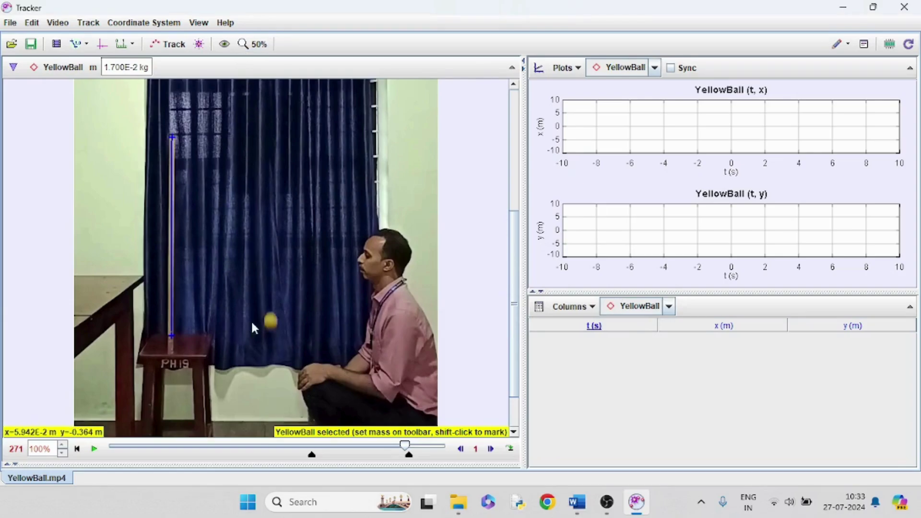
left_click(56, 71)
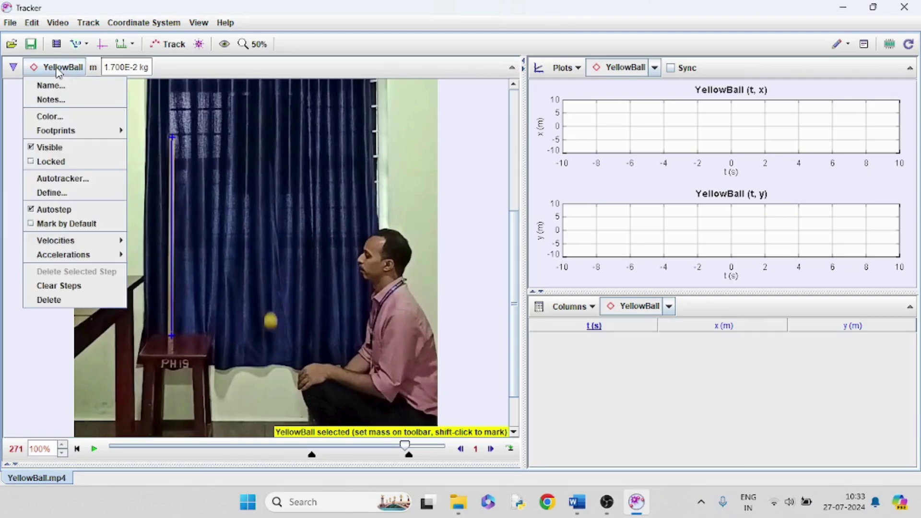
- Start the Autotracker for YellowBall and step to frame 201 with the ball airborne
left_click(63, 178)
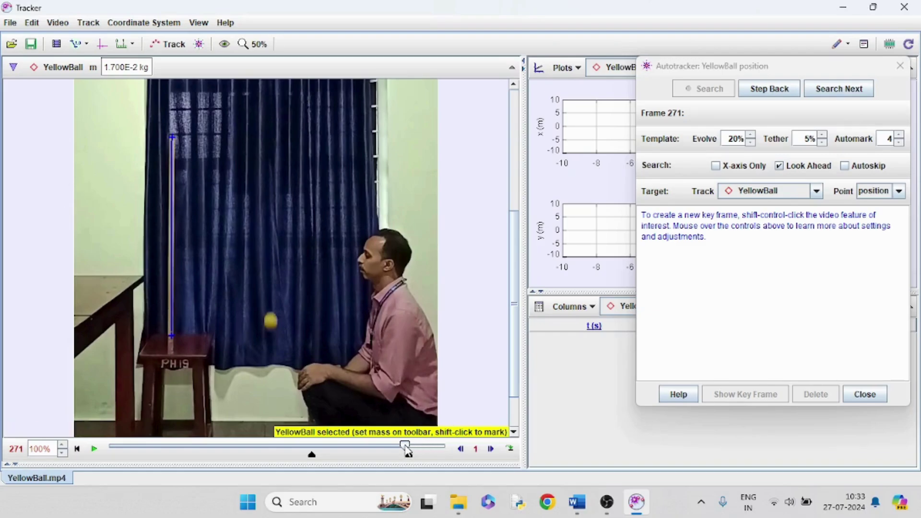
left_click_drag(405, 448, 314, 448)
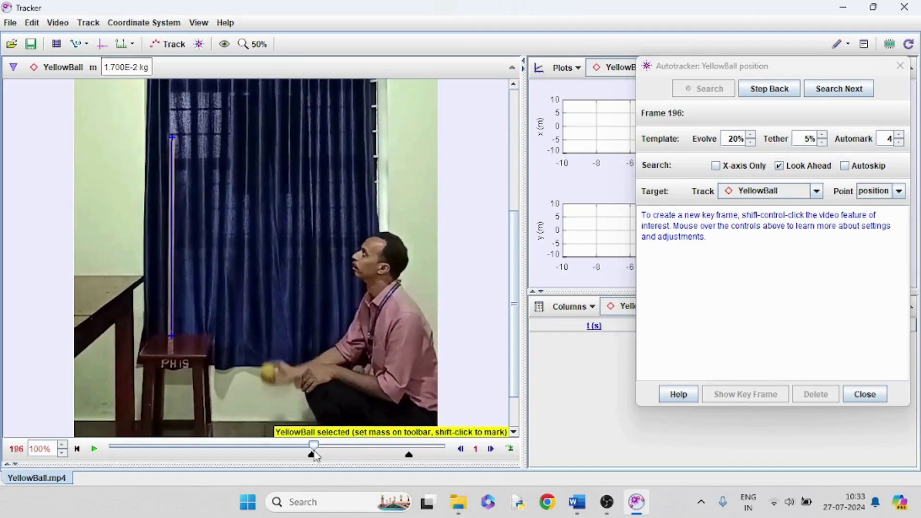
left_click(490, 449)
left_click(491, 449)
left_click(491, 448)
left_click(491, 449)
left_click(491, 448)
left_click(491, 448)
left_click(491, 448)
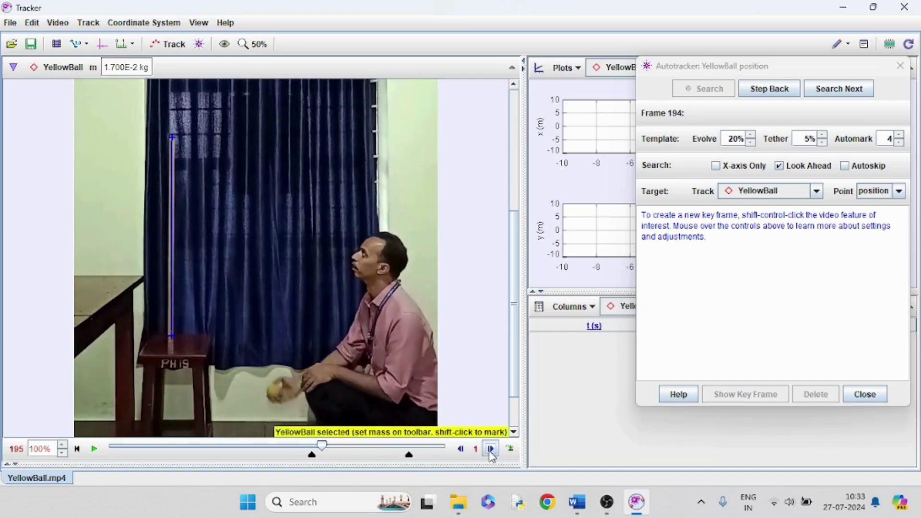
left_click(490, 449)
left_click(491, 449)
left_click(490, 448)
left_click(490, 448)
left_click(490, 449)
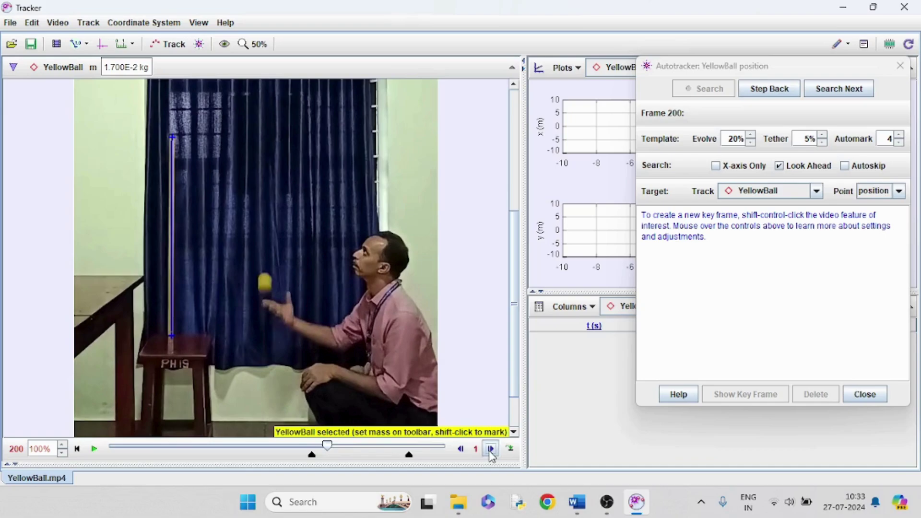
left_click(490, 448)
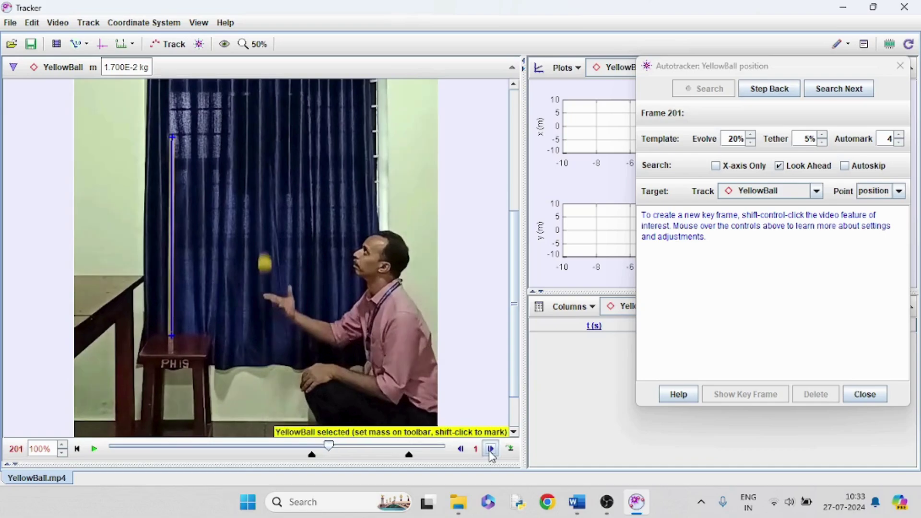
- Make frame 201 a key frame on the ball, enlarging the template circle and search area
left_click(266, 264, "ctrl+shift")
scroll(292, 293, "up", 2)
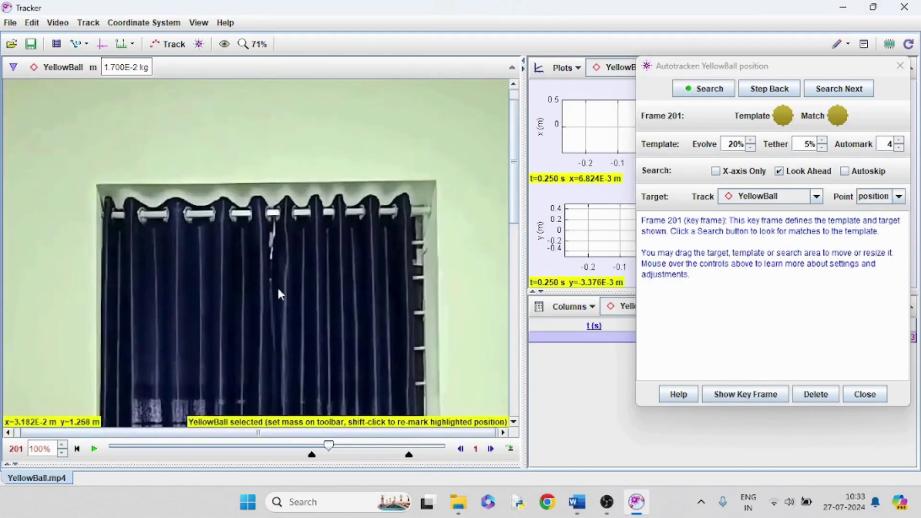
left_click_drag(517, 183, 518, 321)
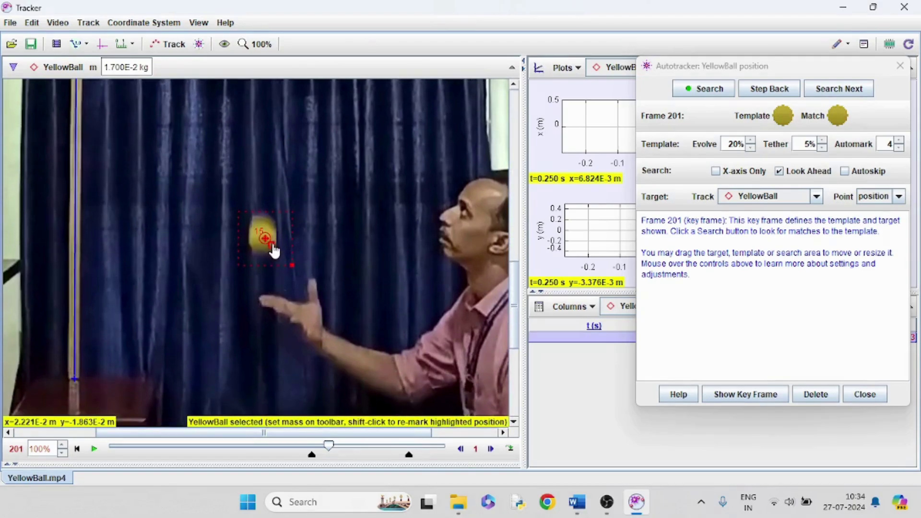
mouse_move(274, 250)
left_mouse_down()
mouse_move(293, 272)
mouse_move(279, 259)
left_mouse_up()
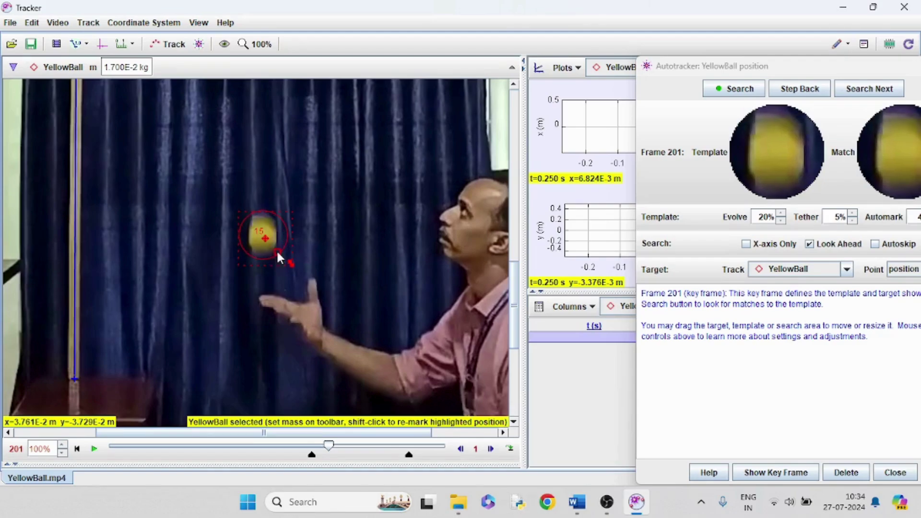
left_click_drag(859, 66, 777, 62)
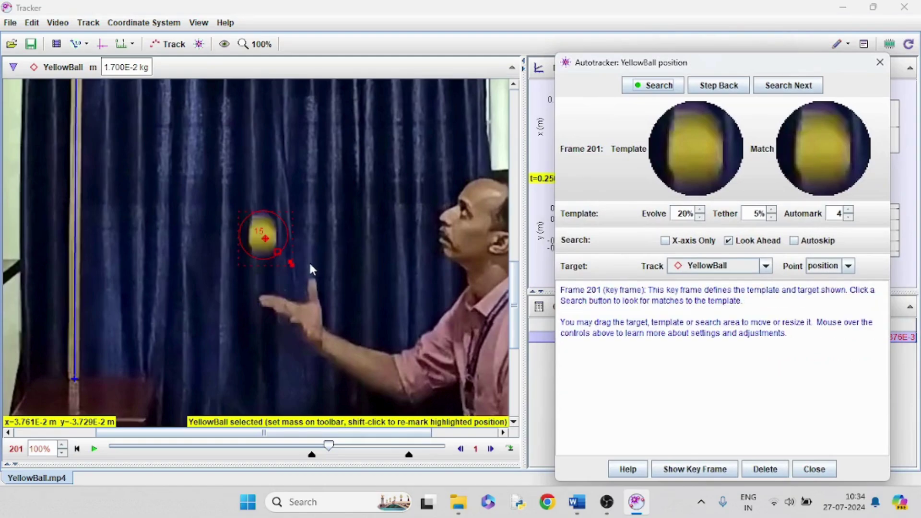
left_click_drag(291, 264, 328, 369)
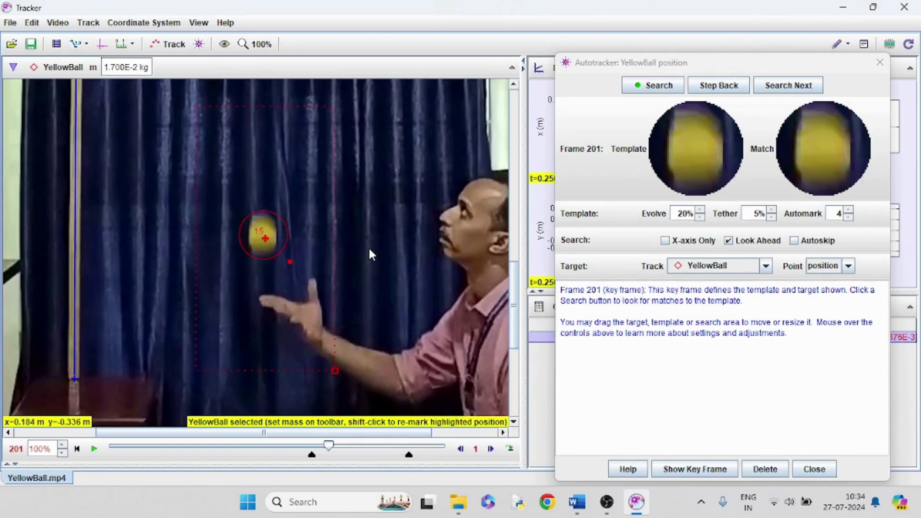
scroll(370, 254, "down", 3)
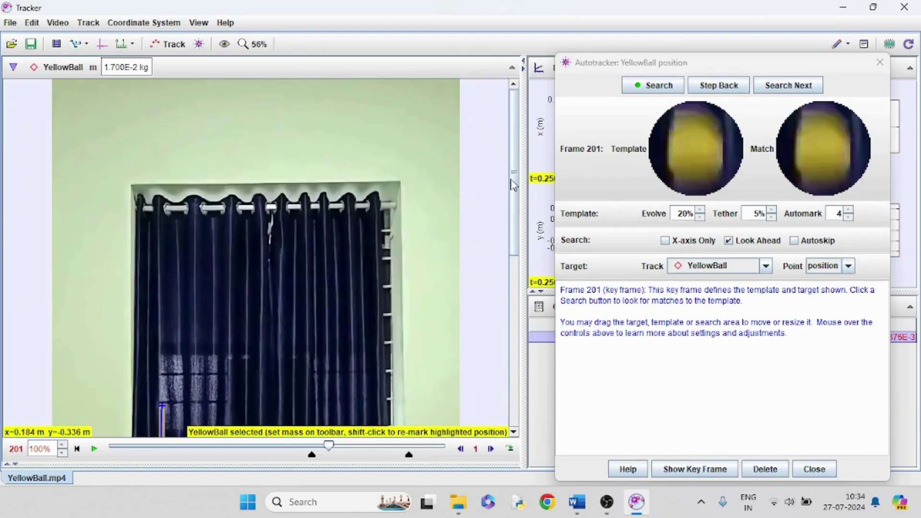
left_click_drag(512, 185, 509, 294)
scroll(406, 308, "down", 1)
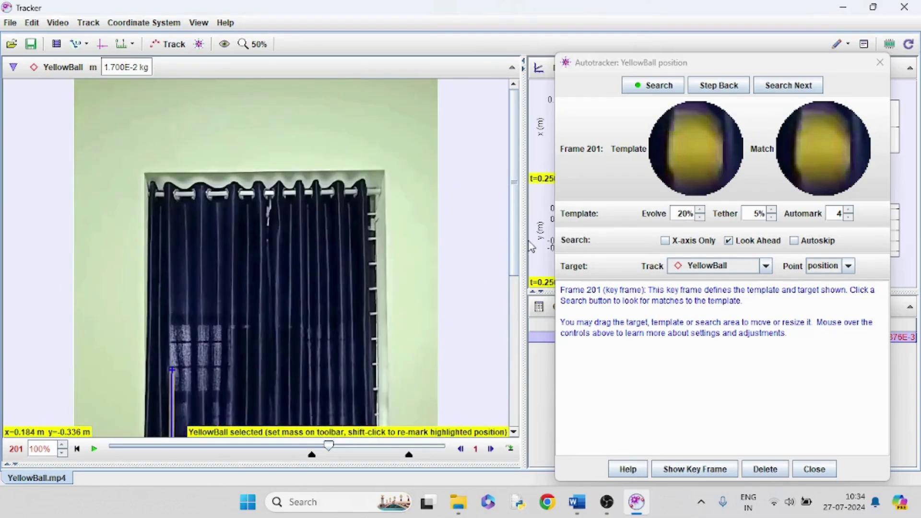
left_click_drag(515, 246, 515, 326)
scroll(394, 320, "down", 1)
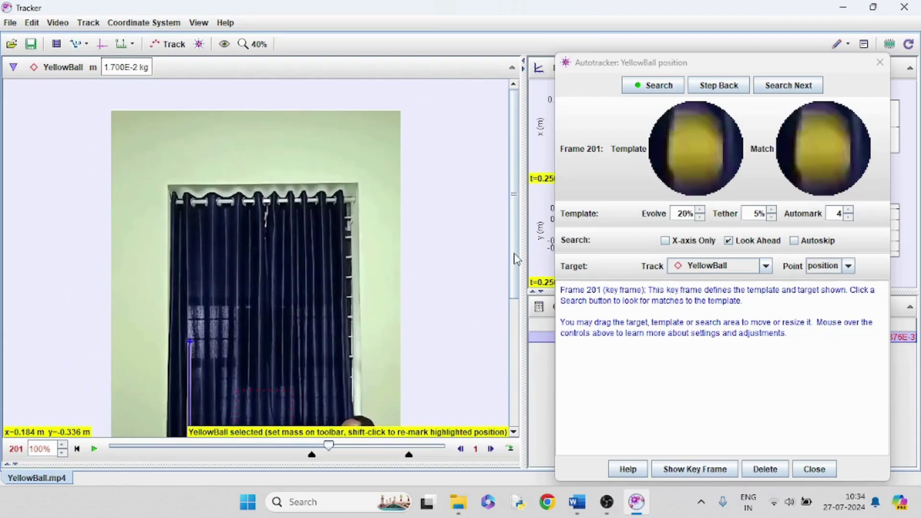
left_click_drag(516, 259, 516, 315)
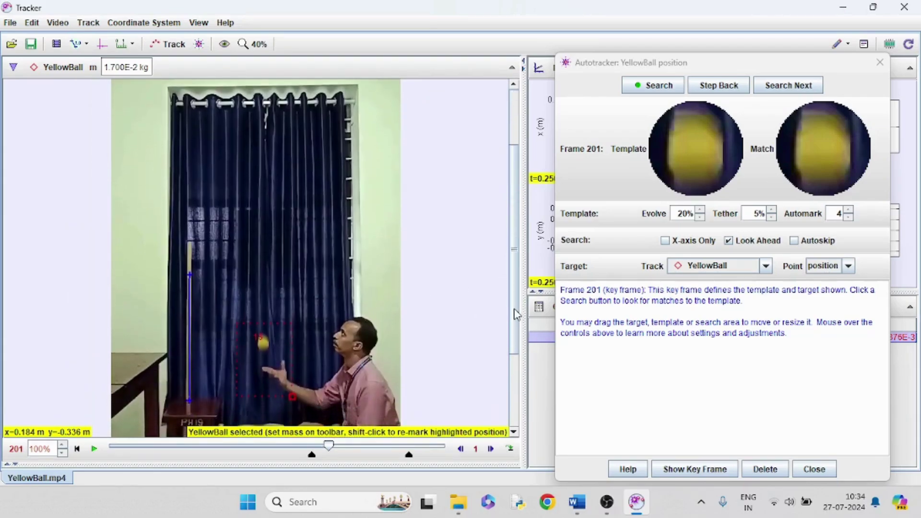
- Run the autotracker search, accept the match, and skip the final poorly matched frames
left_click(664, 90)
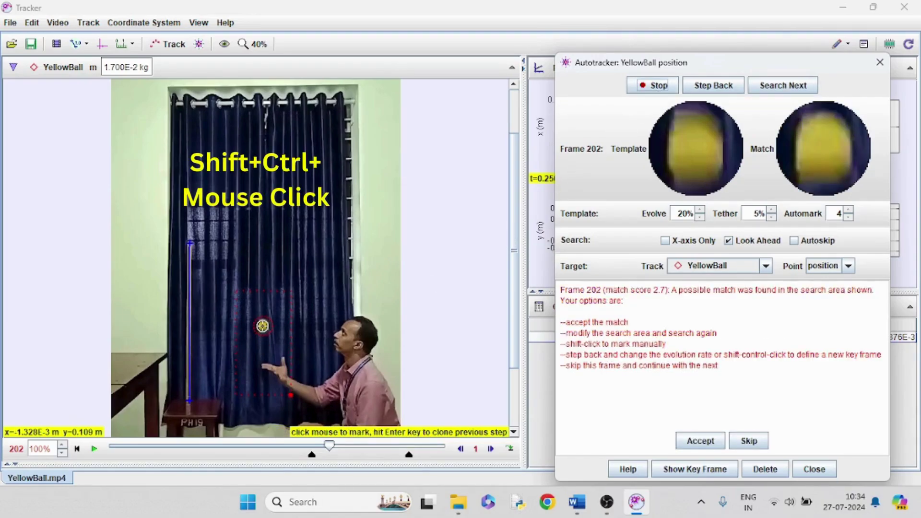
left_click(264, 327, "ctrl+shift")
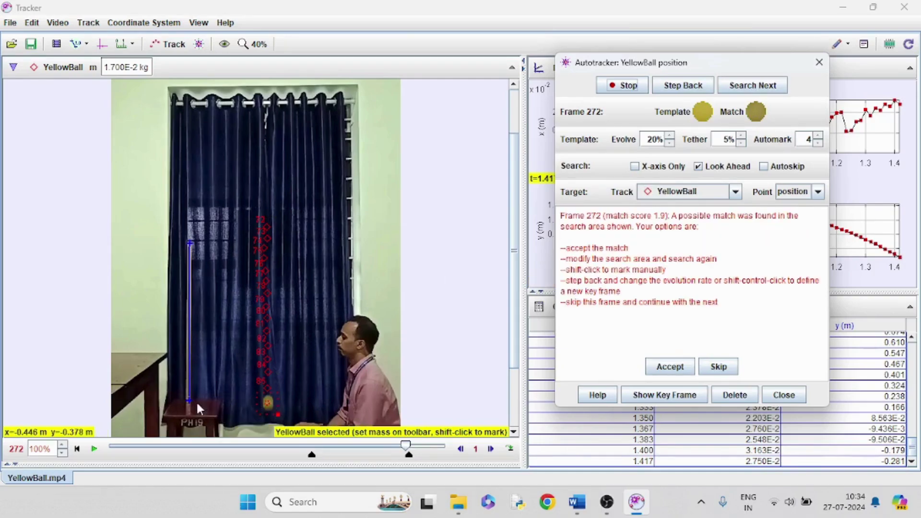
left_click(719, 367)
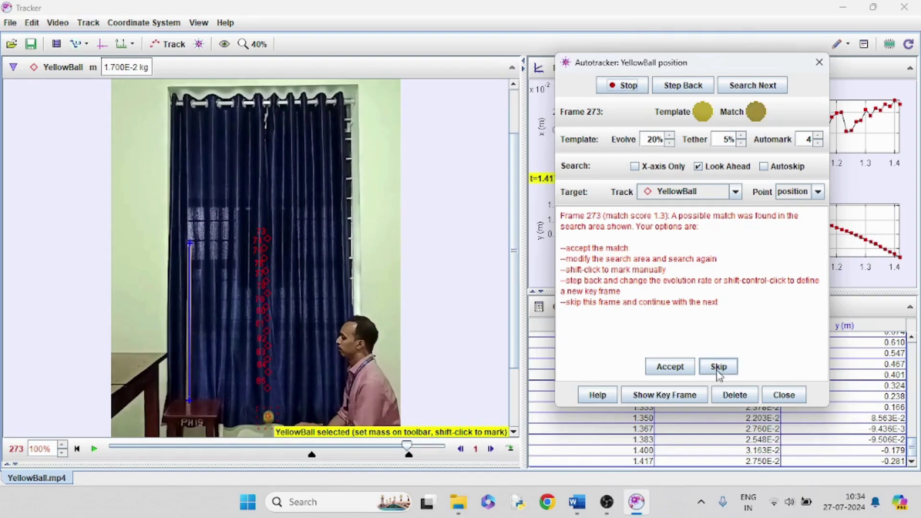
left_click(718, 372)
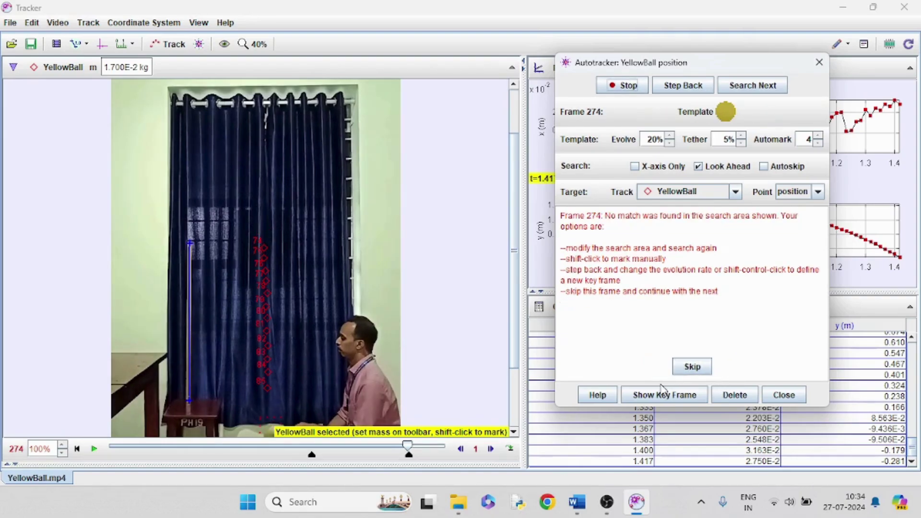
- Close the Autotracker and switch the top plot to vy: velocity y-component versus time
left_click(784, 395)
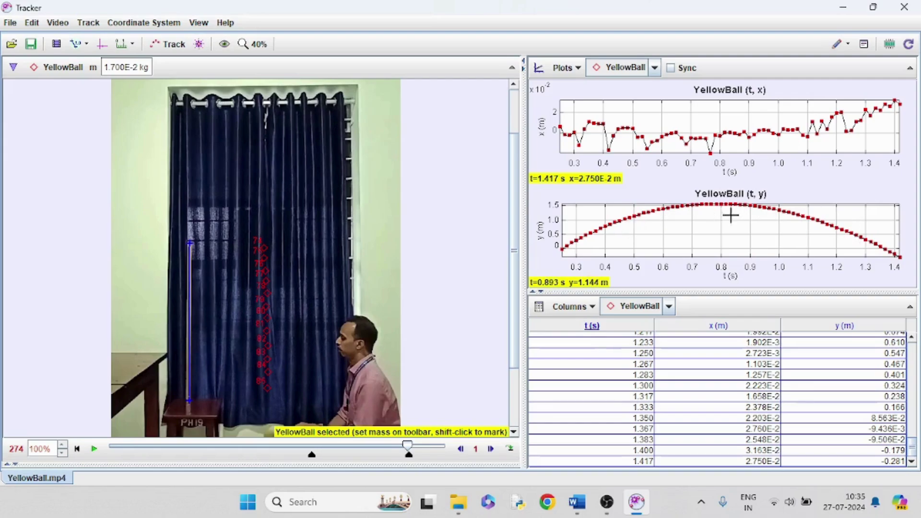
left_click(545, 132)
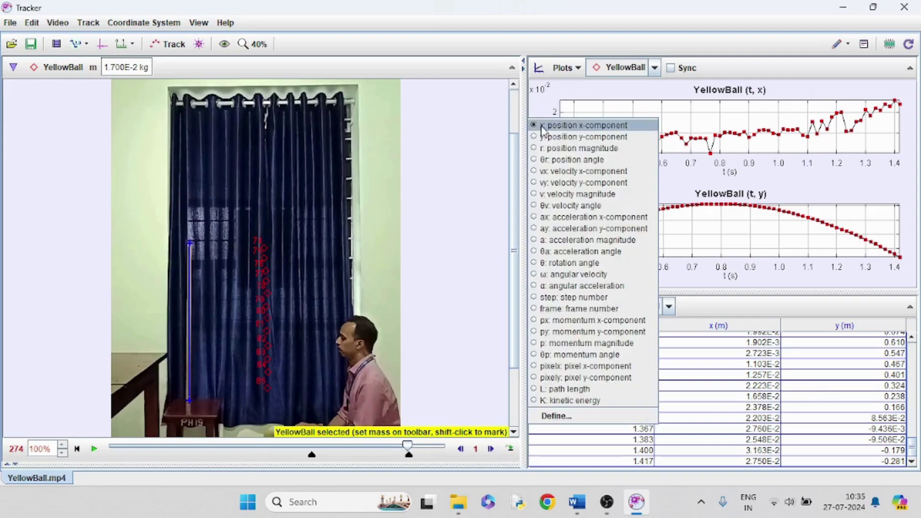
left_click(555, 187)
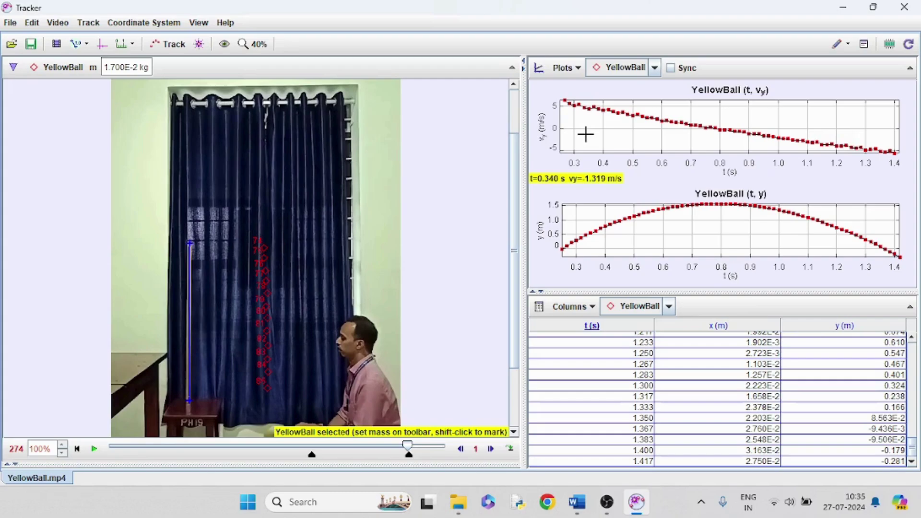
- Briefly plot ay with its axis rescaled, then switch the top plot to K: kinetic energy
left_click(542, 129)
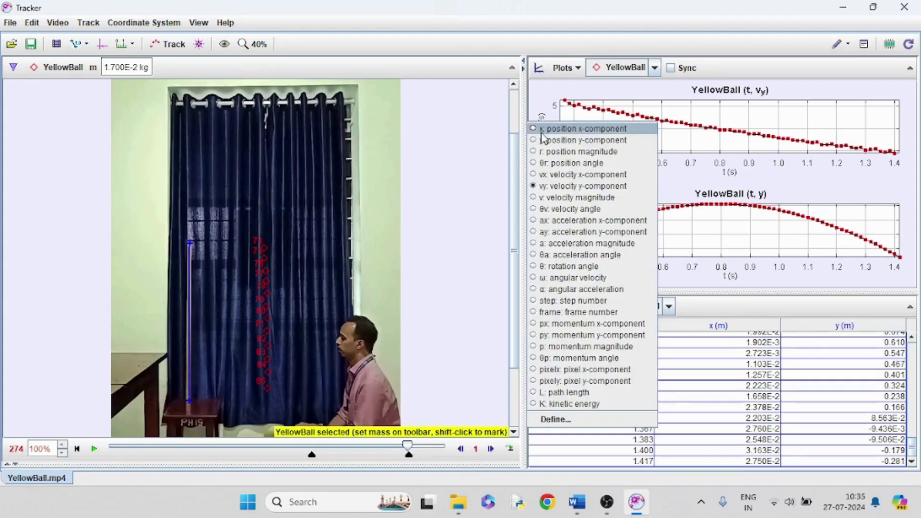
left_click(576, 232)
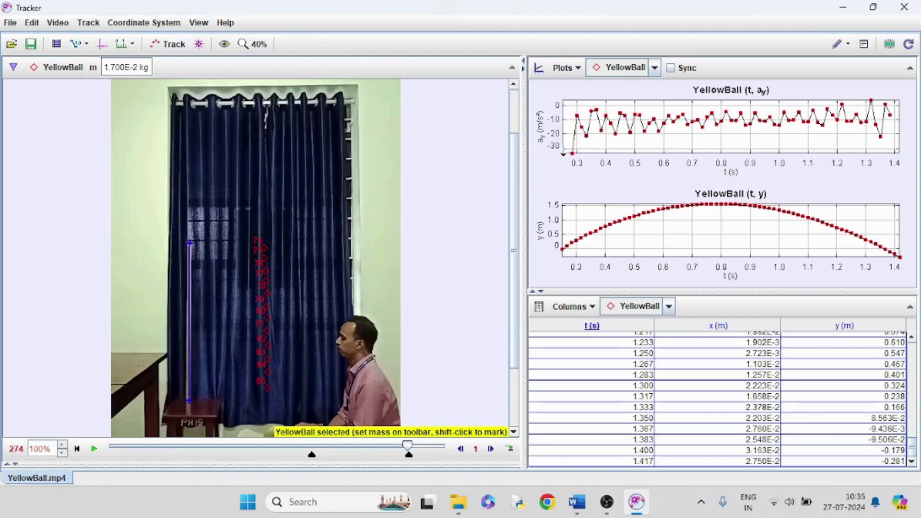
left_click_drag(563, 155, 563, 137)
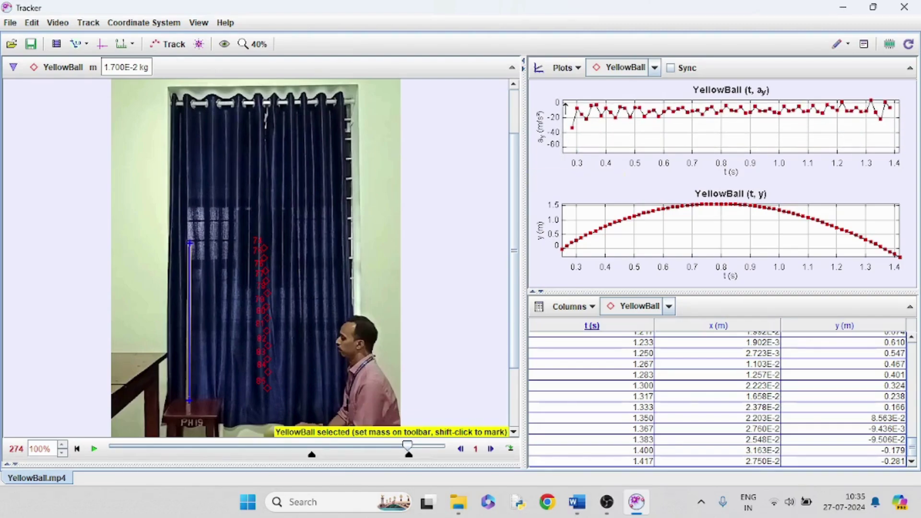
left_click_drag(561, 103, 565, 157)
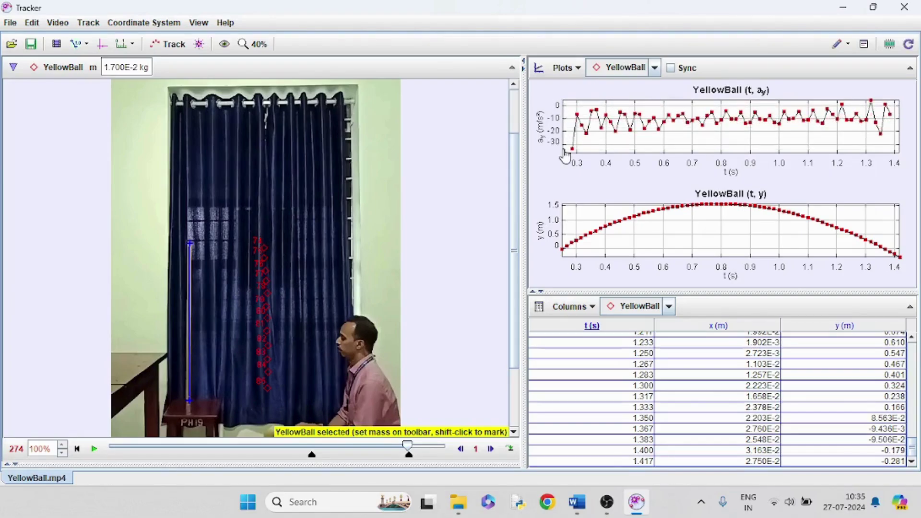
left_click(540, 131)
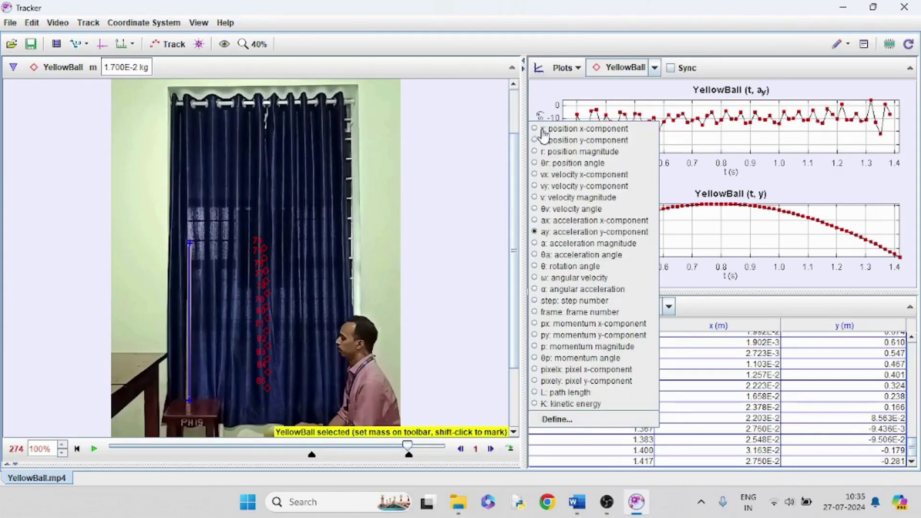
left_click(573, 404)
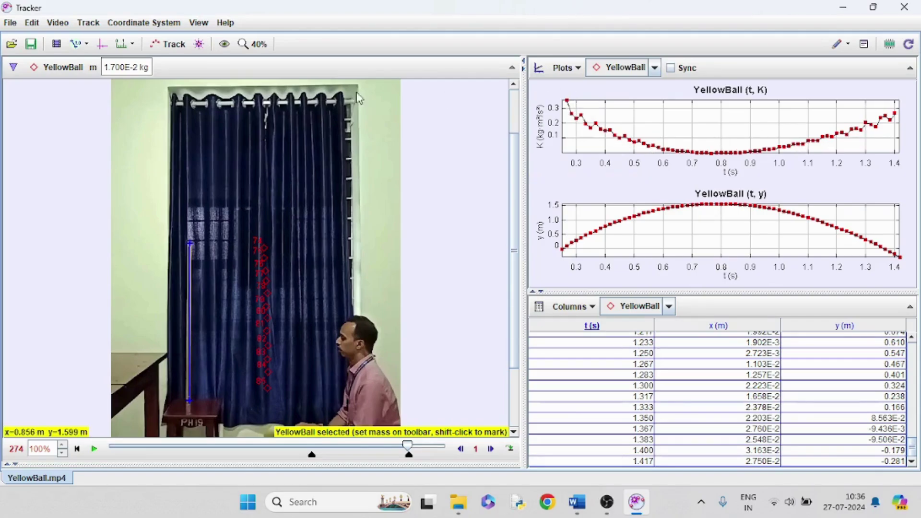
- In the YellowBall Data Builder, add a function named PE with expression m*9.8*y
left_click(51, 69)
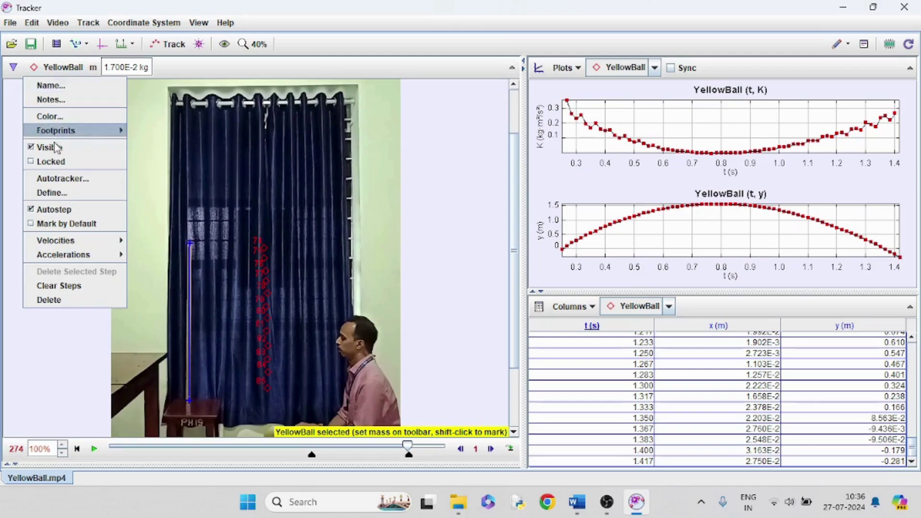
left_click(50, 193)
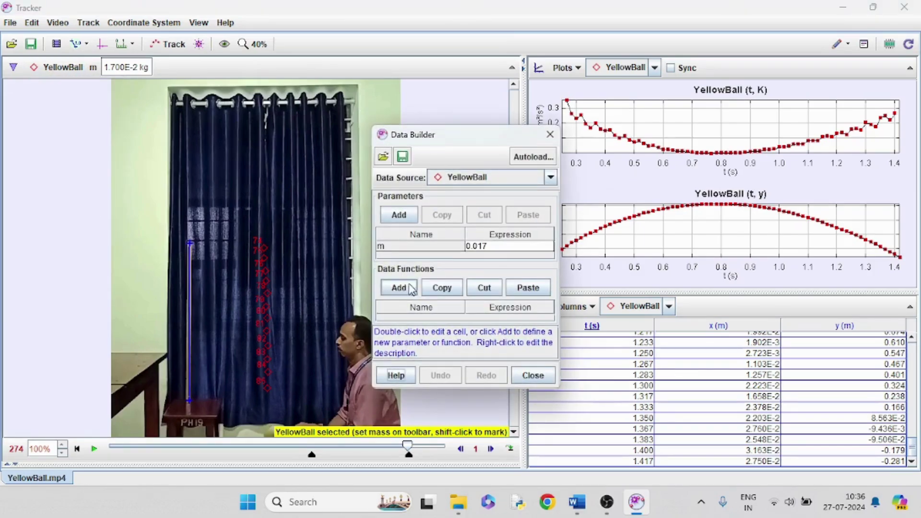
left_click(401, 289)
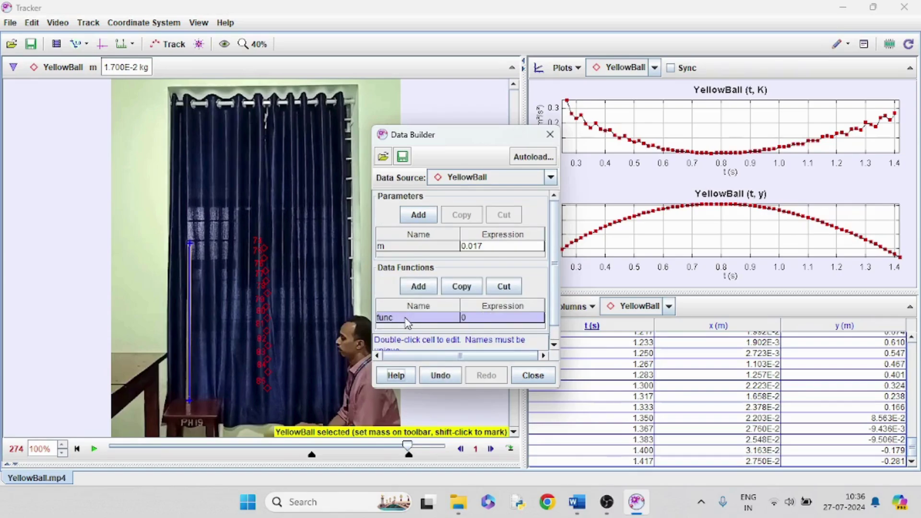
double_click(396, 323)
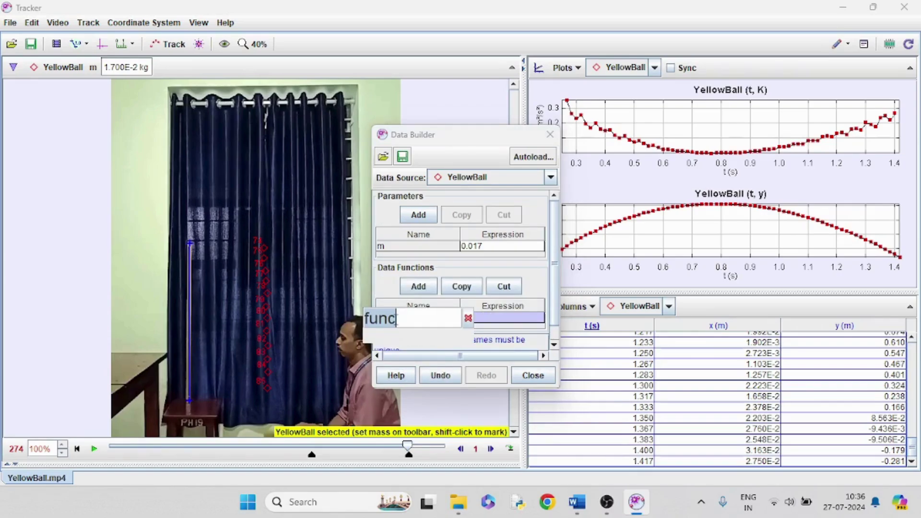
type("PE")
key("Return")
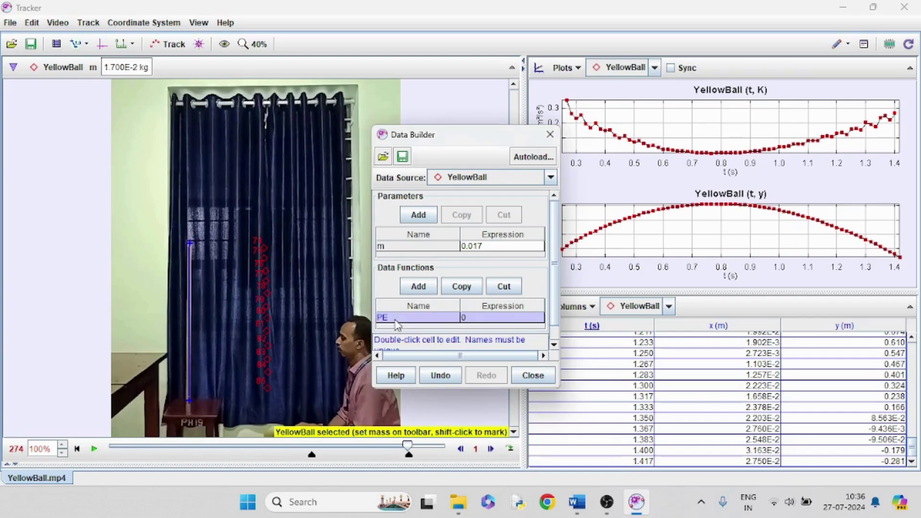
double_click(471, 318)
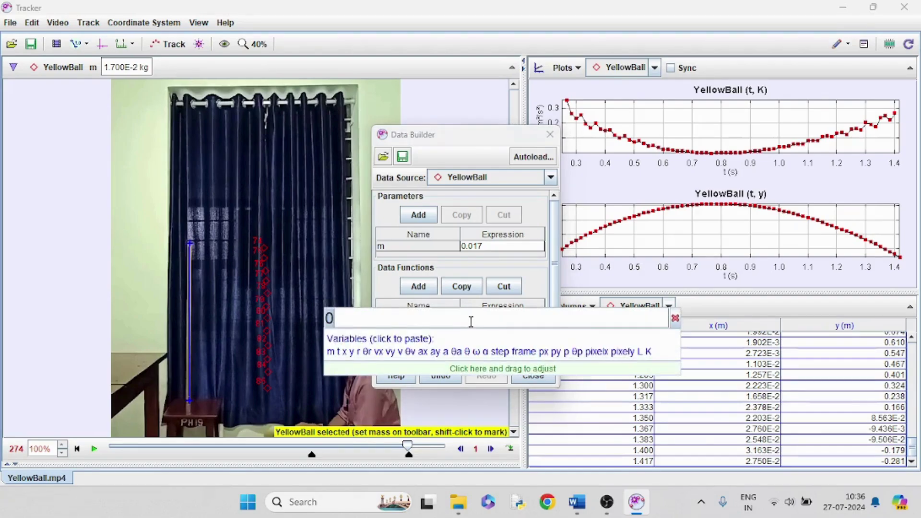
key("BackSpace")
type("m*9.8*")
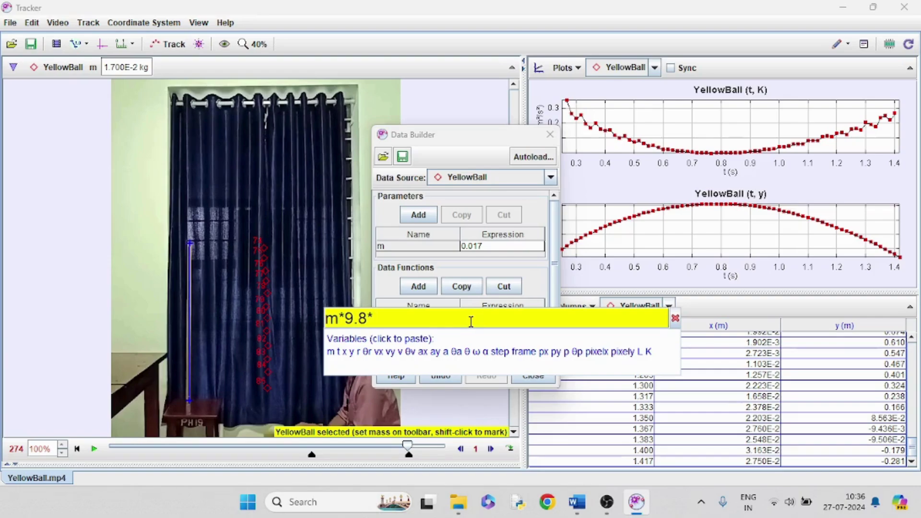
type("y")
key("Return")
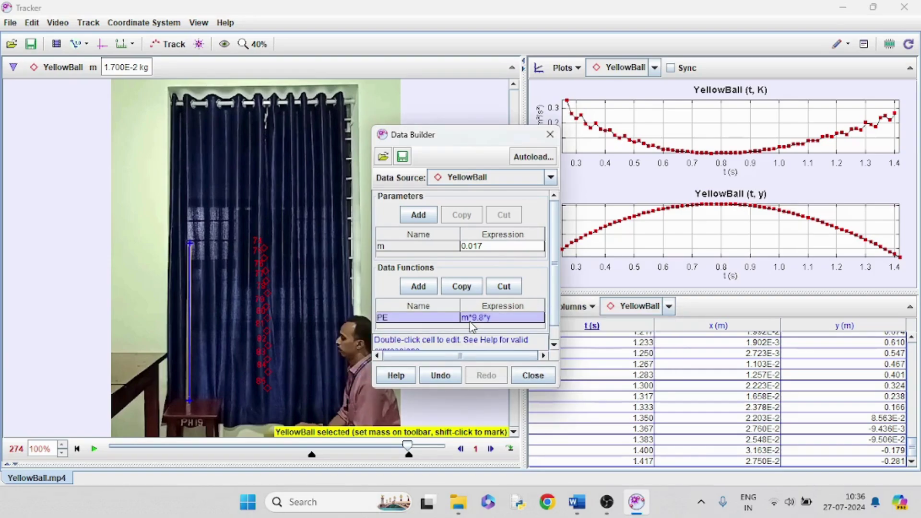
- Add a second YellowBall function named TE with expression K+PE
left_click(418, 286)
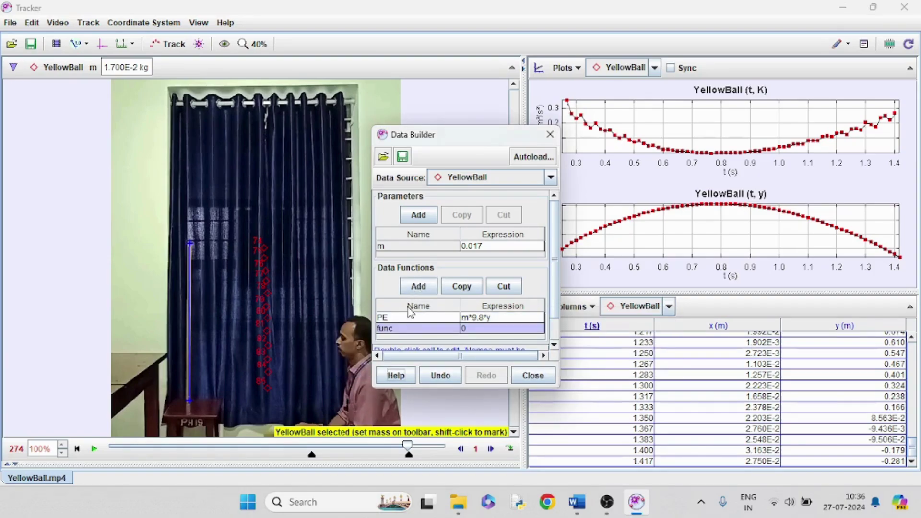
double_click(407, 329)
type("TE")
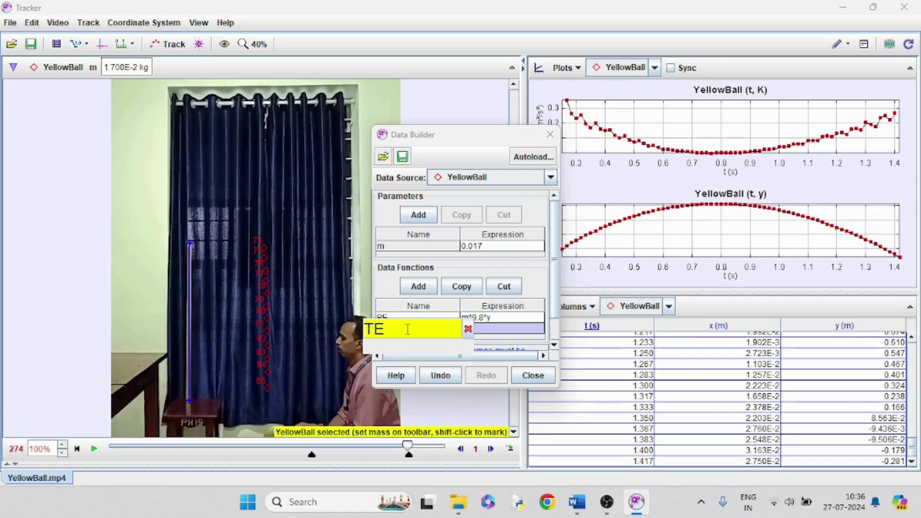
key("Return")
double_click(475, 327)
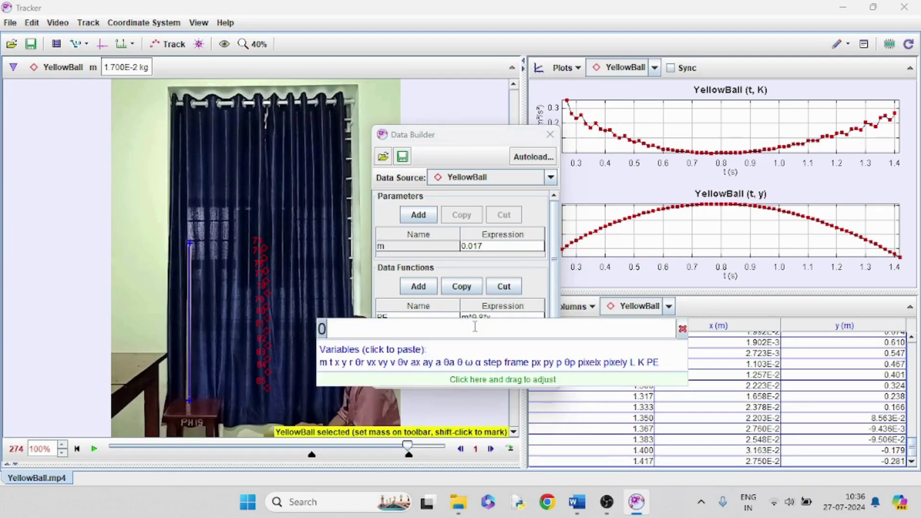
type("K+")
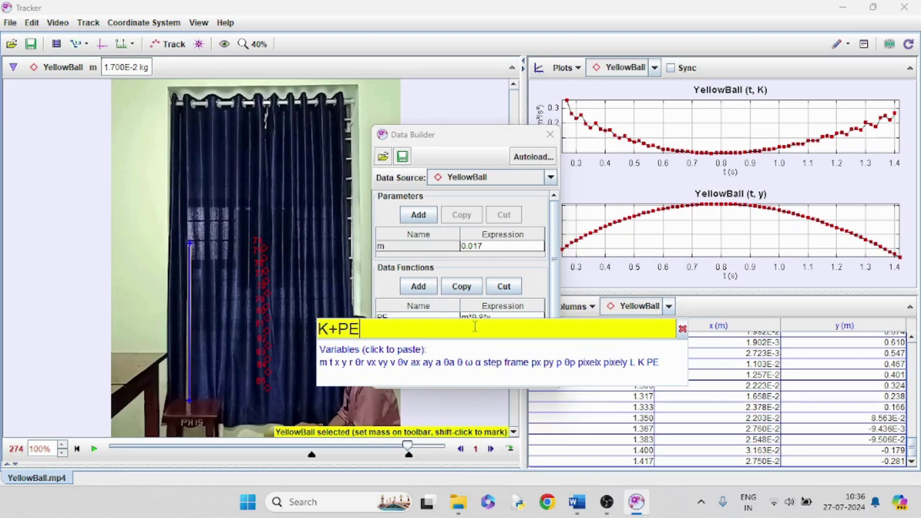
type("PE")
key("Return")
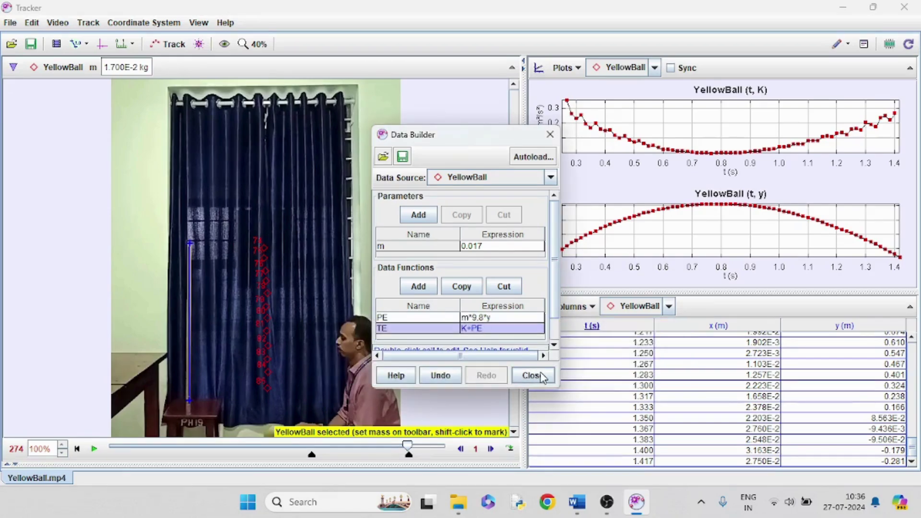
- Show three graphs, with PE against time in the second graph
left_click(541, 377)
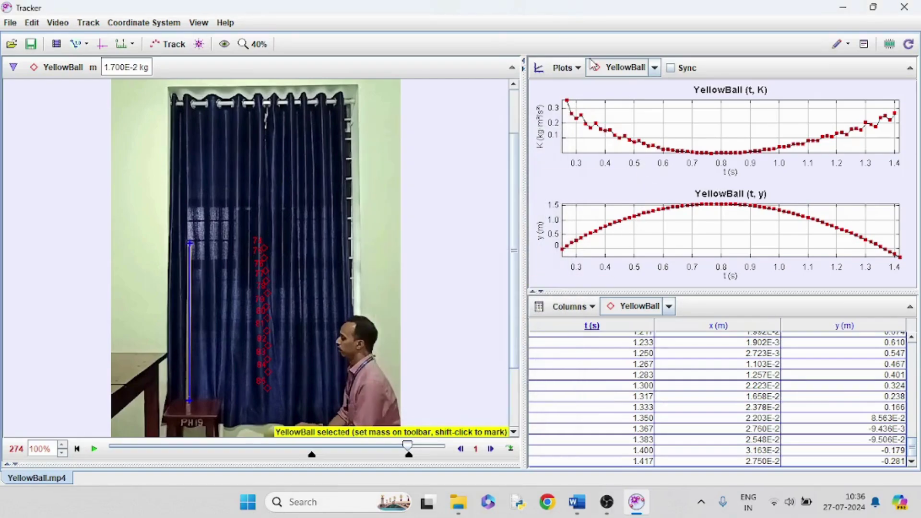
left_click(579, 69)
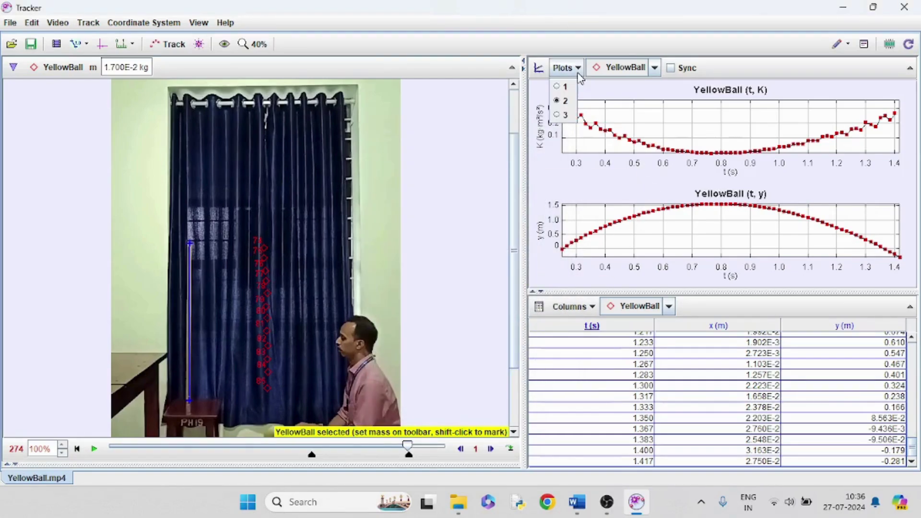
left_click(557, 116)
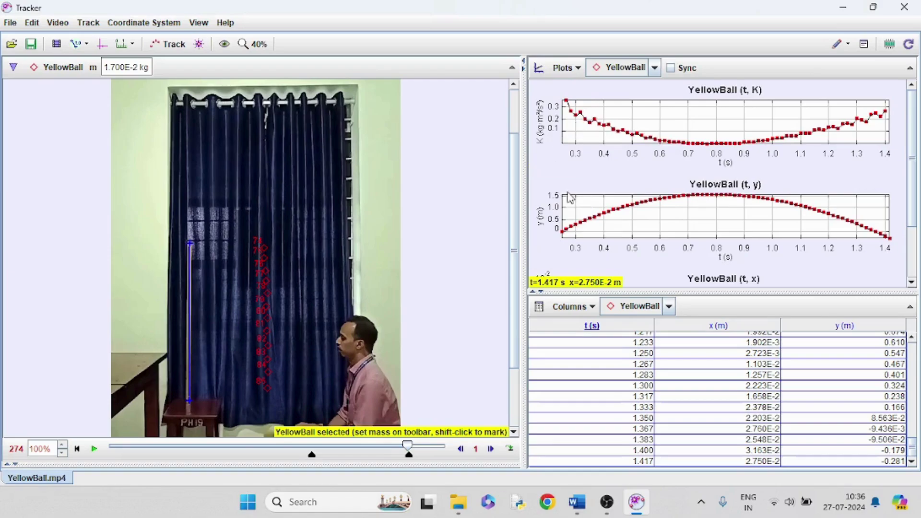
mouse_move(569, 101)
left_click(540, 220)
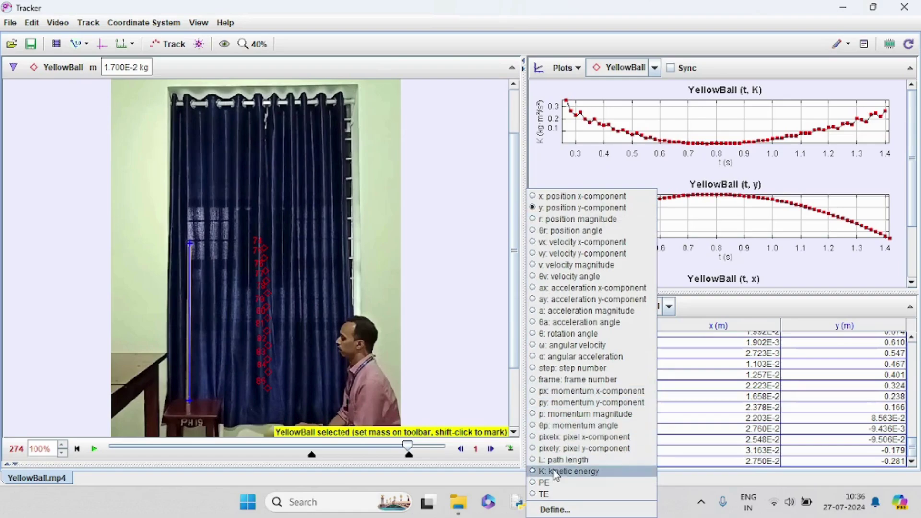
left_click(552, 483)
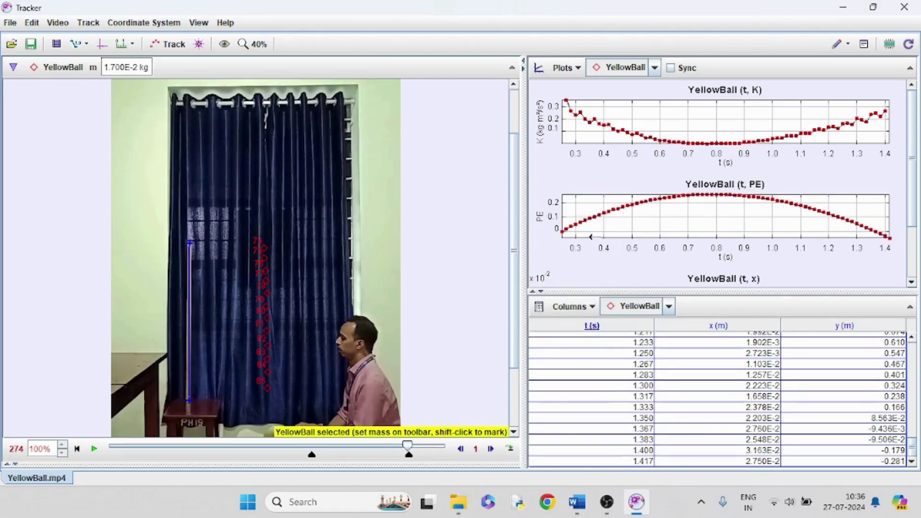
- Enlarge the graph area, plot TE in the third graph, and replay the video from earlier
scroll(682, 259, "down", 1)
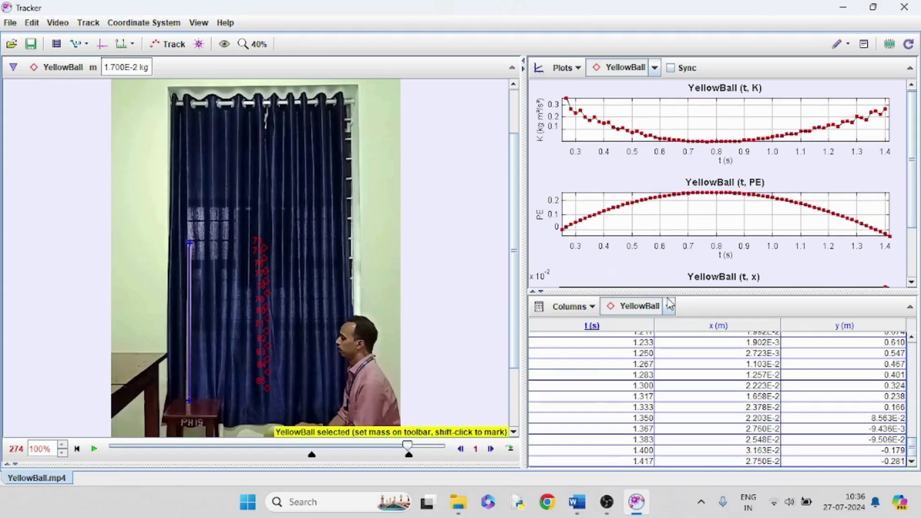
left_click_drag(681, 294, 681, 368)
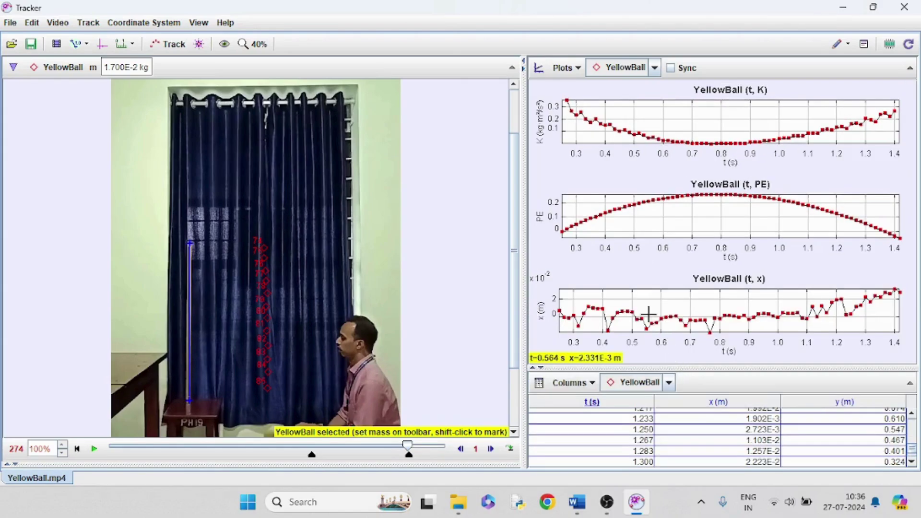
left_click(544, 315)
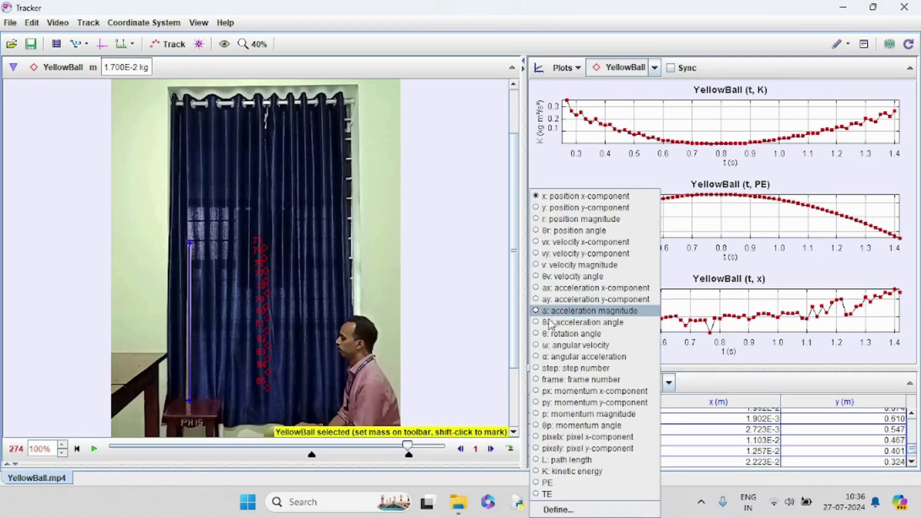
left_click(551, 494)
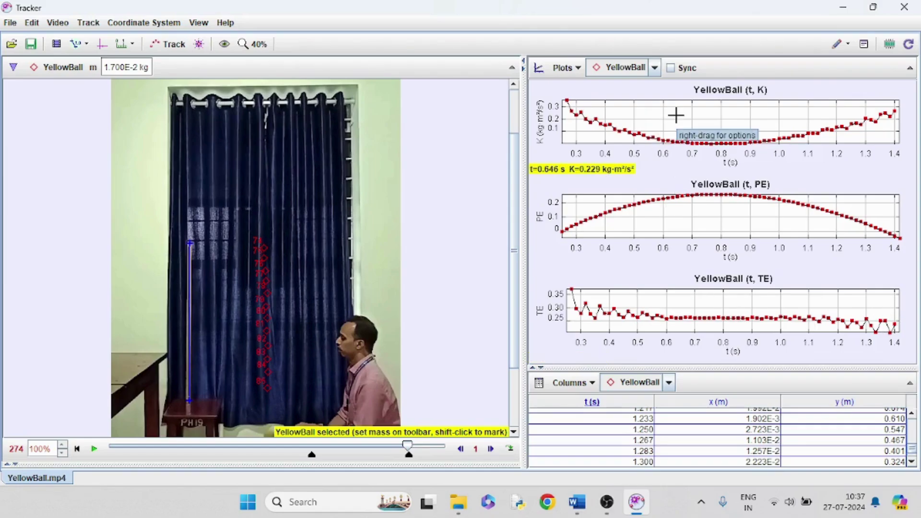
left_click_drag(407, 447, 316, 455)
left_click(94, 448)
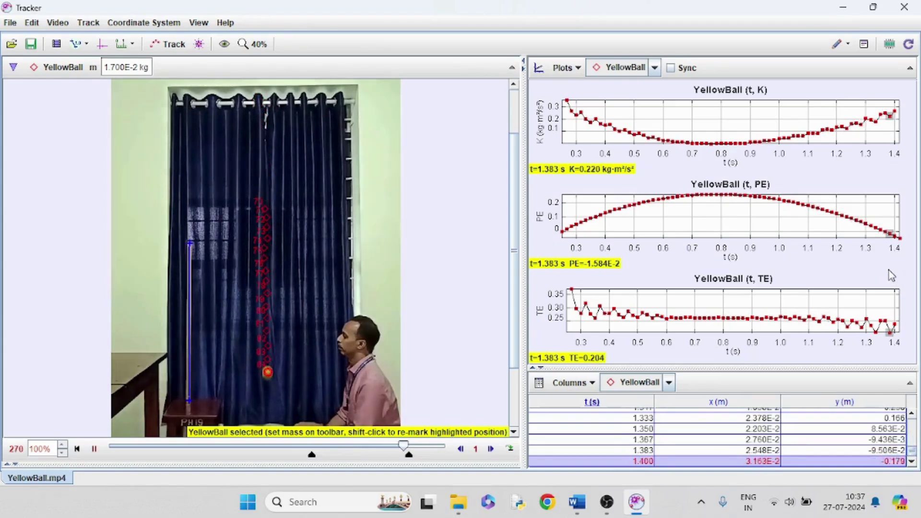
- Open the K graph in Data Tool and add the PE and TE data onto the same plot
double_click(722, 117)
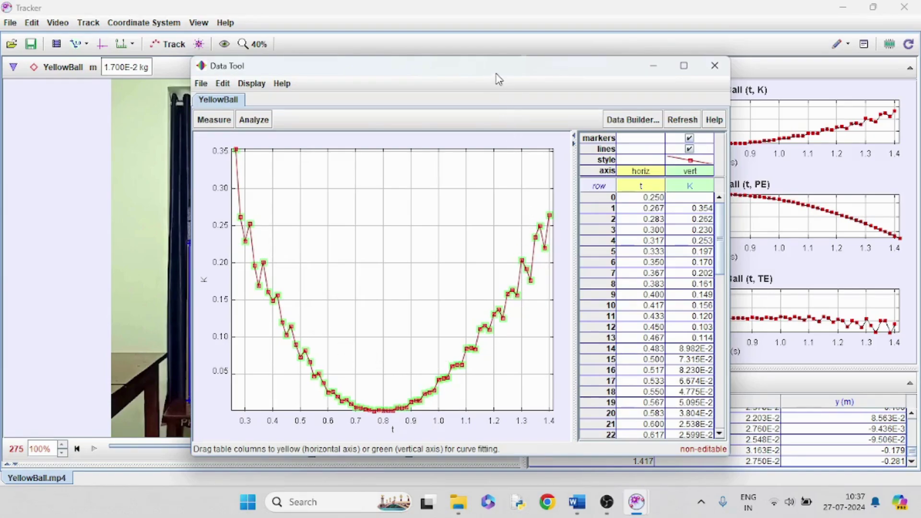
left_click_drag(497, 77, 326, 65)
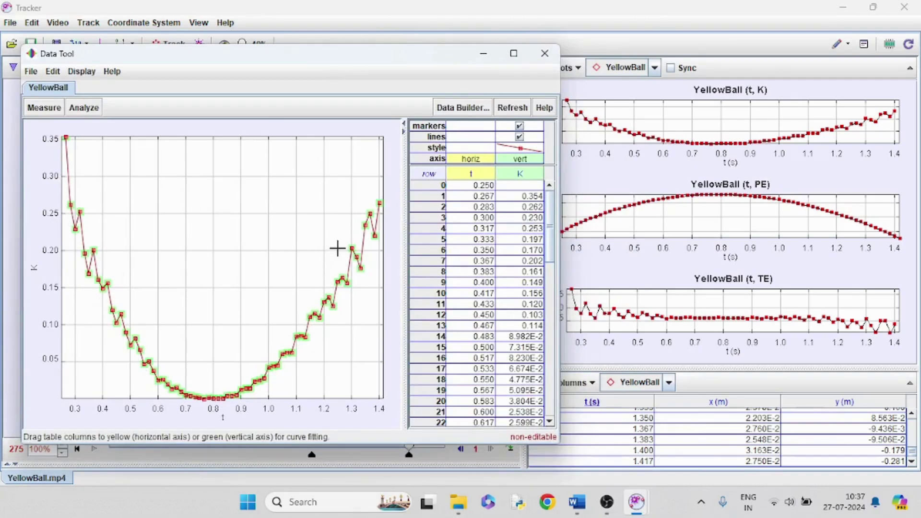
left_click(630, 234)
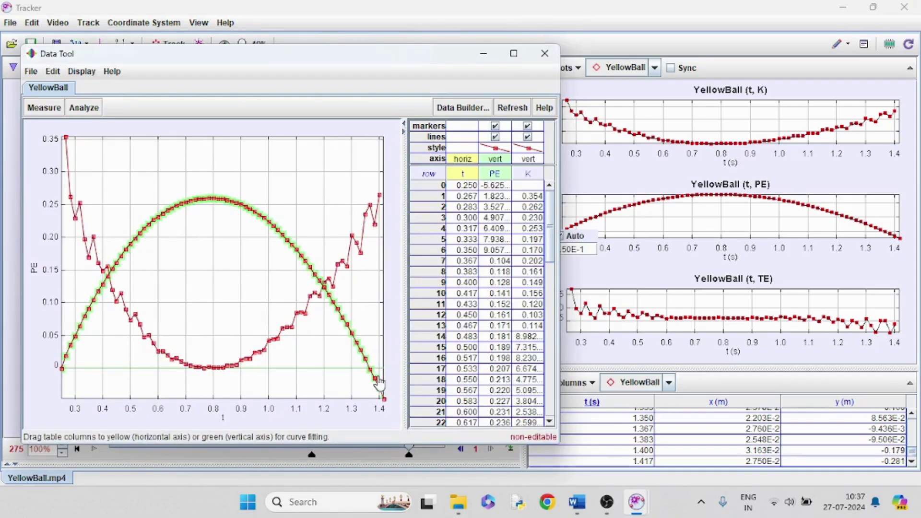
left_click(690, 310)
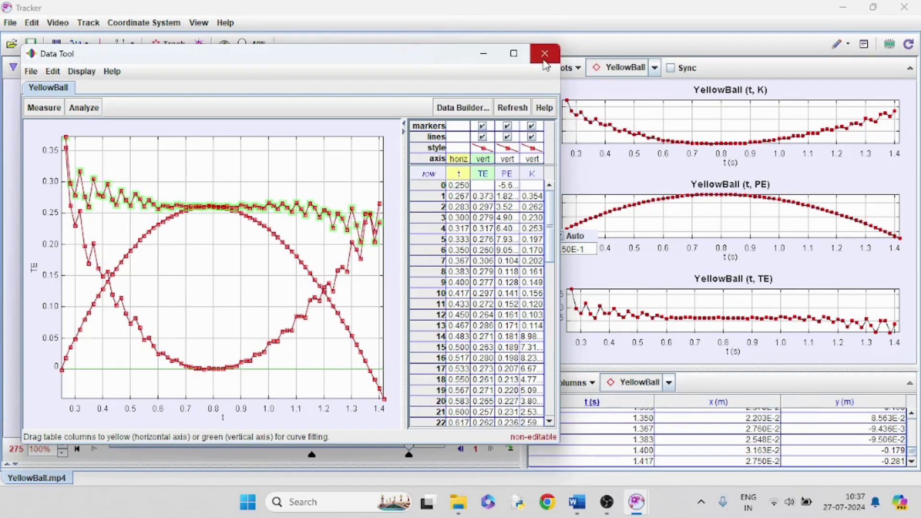
left_click(31, 72)
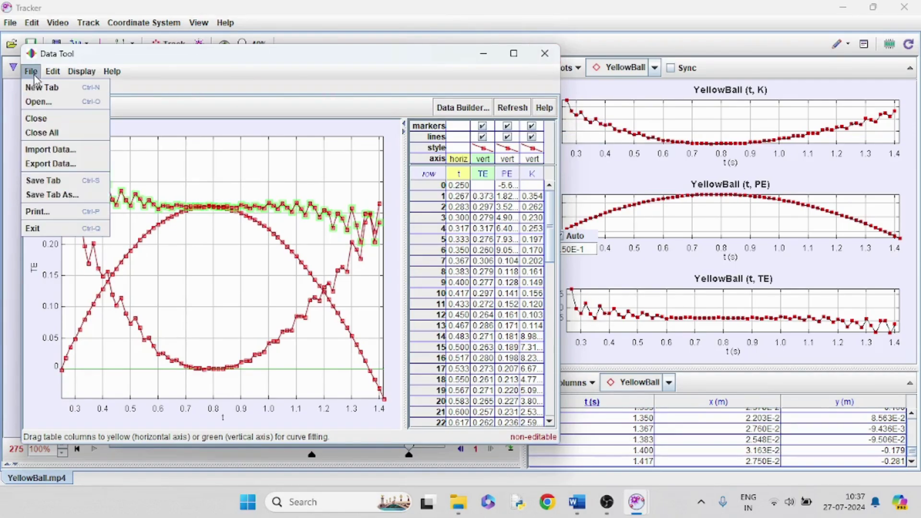